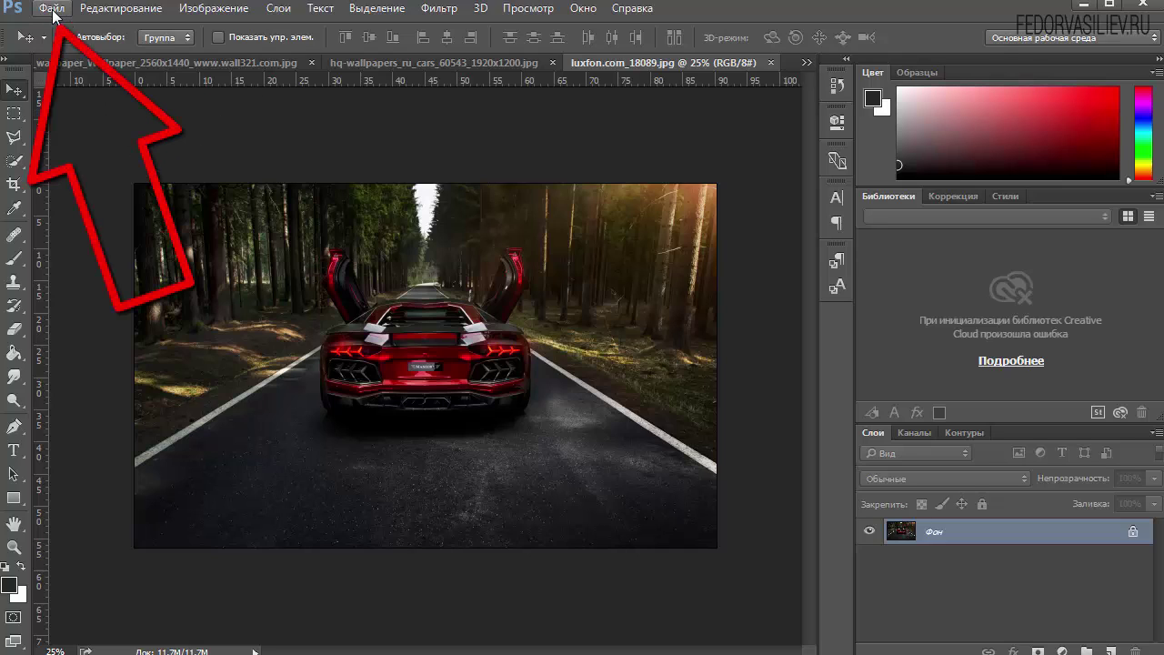
Step: Open the legacy Save for Web export of the red car image and fit the preview so the whole car shows
left_click(52, 9)
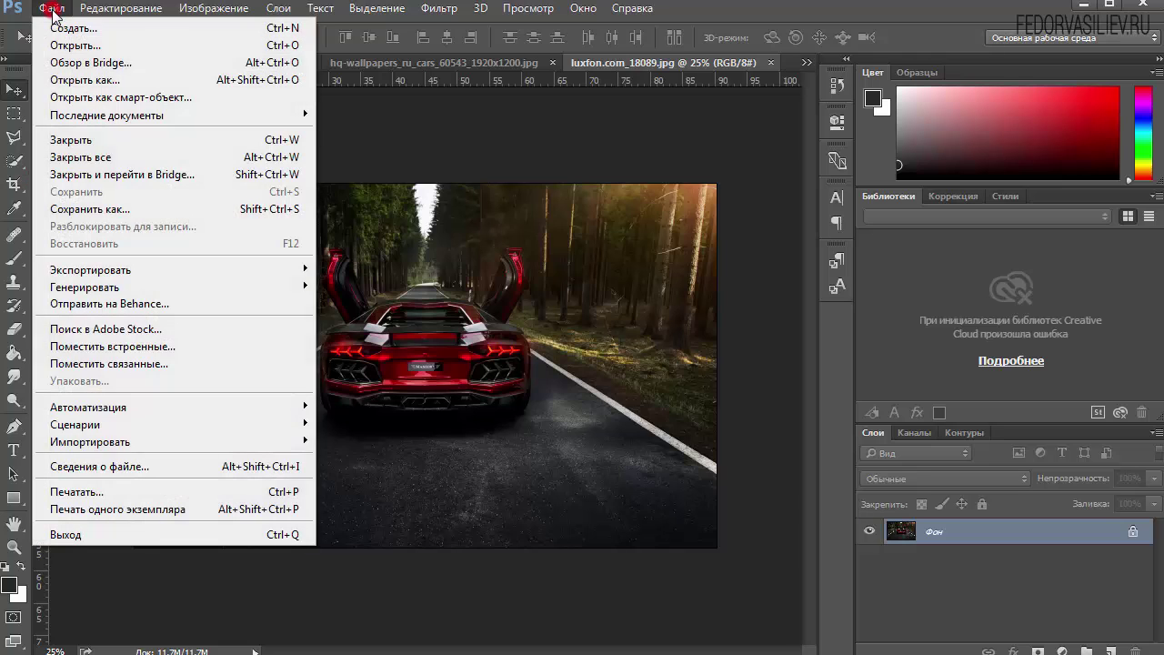
mouse_move(132, 273)
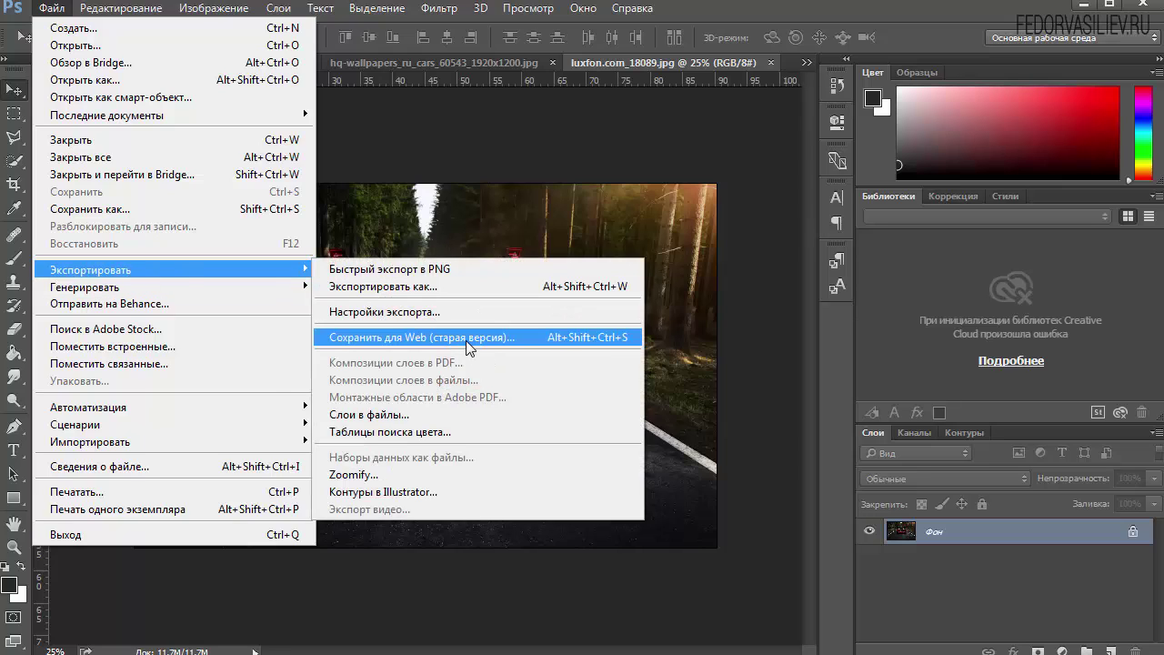
left_click(391, 345)
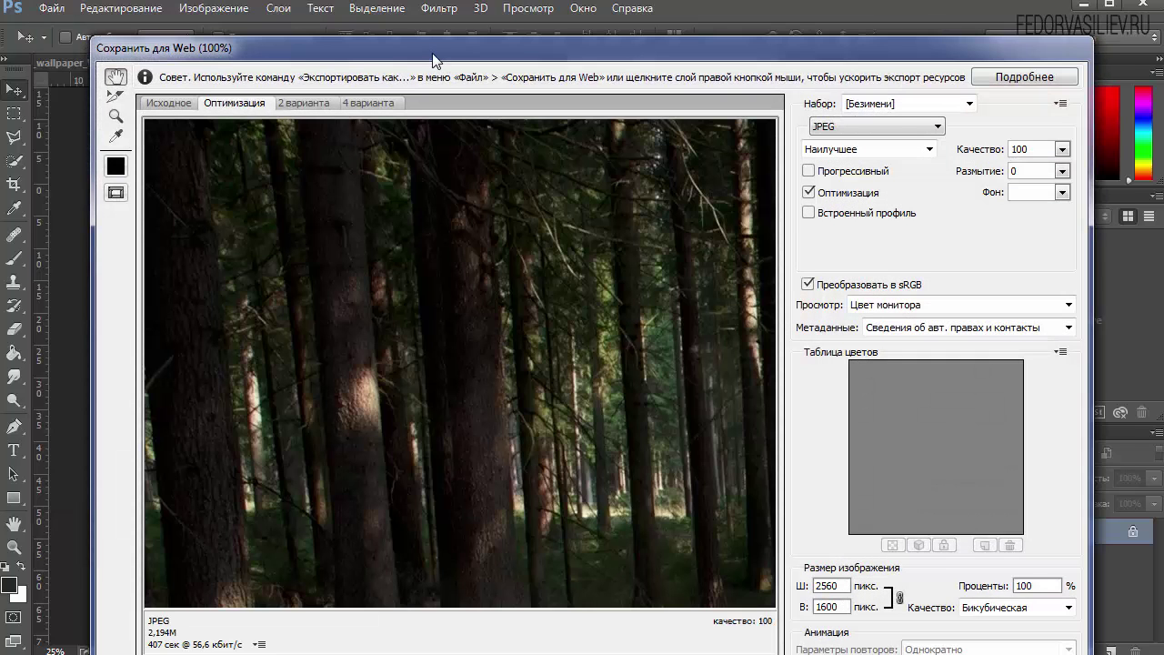
left_click_drag(432, 53, 397, 8)
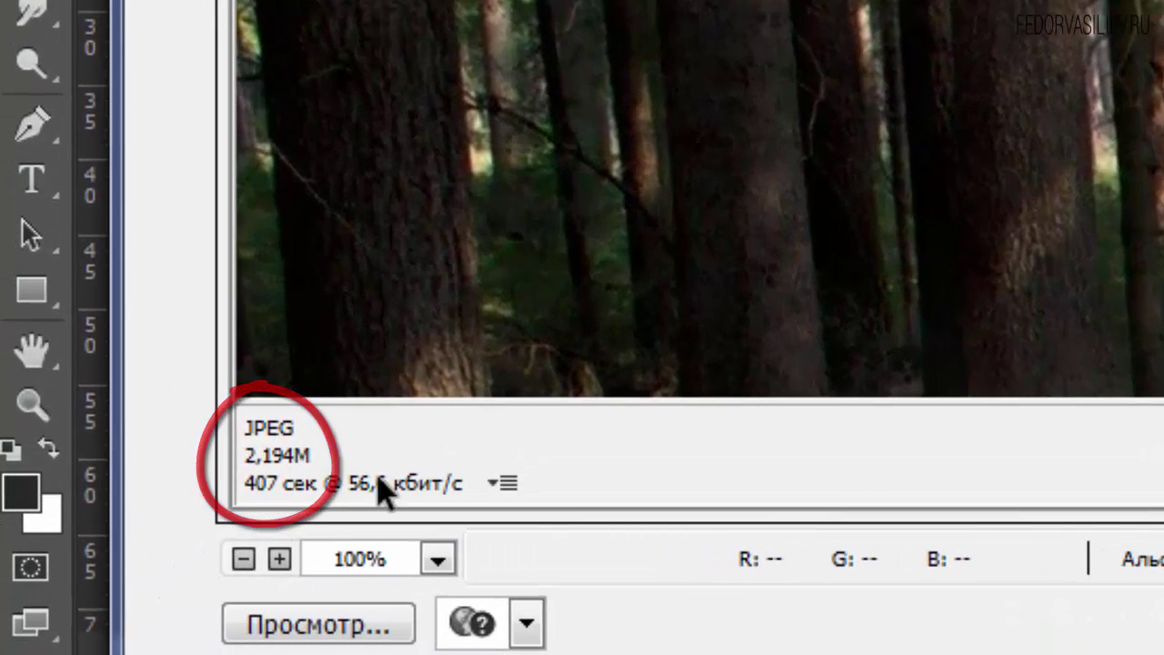
left_click(242, 558)
left_click(243, 559)
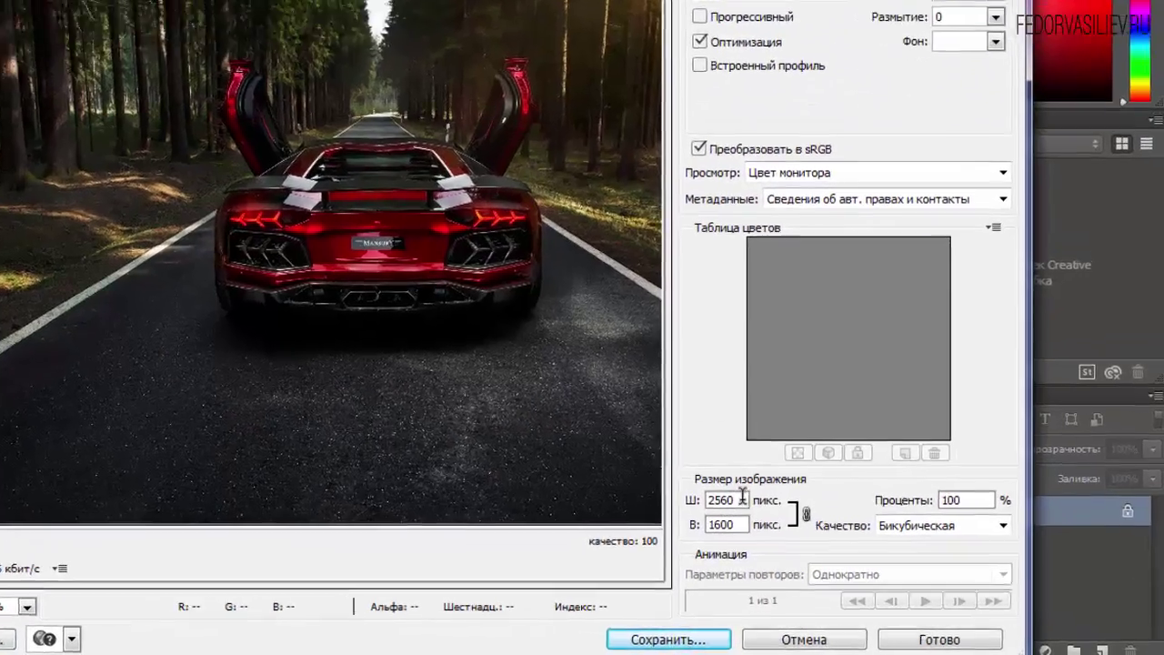
Step: Unlink the export width and height proportions, and link them again
left_click(796, 524)
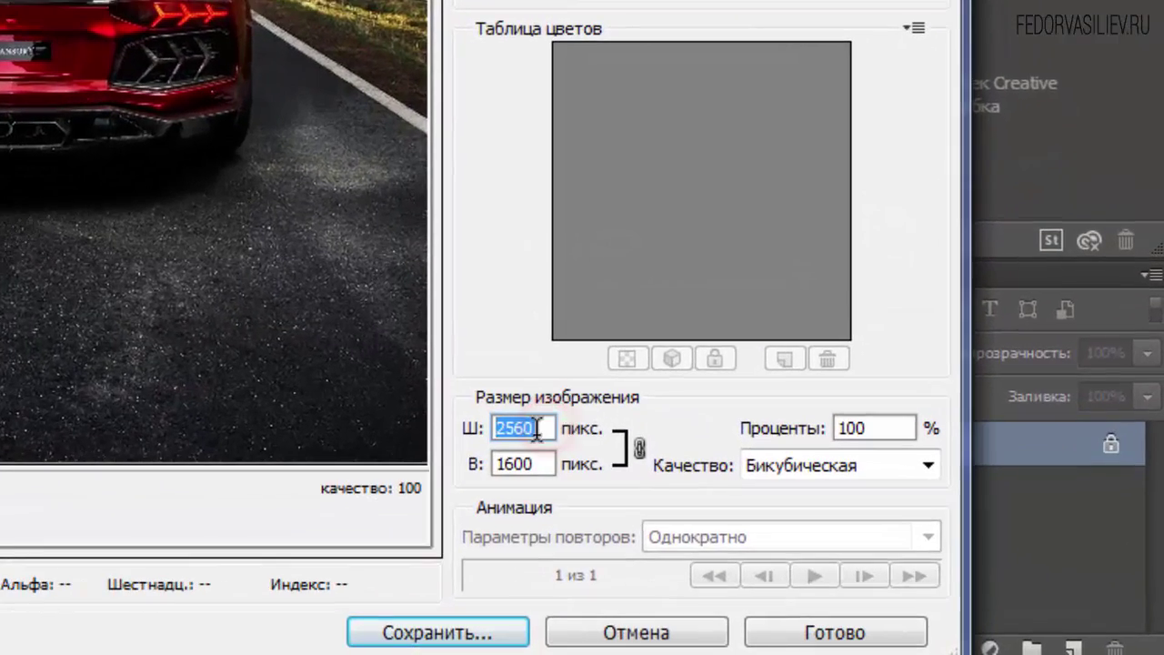
left_click(799, 524)
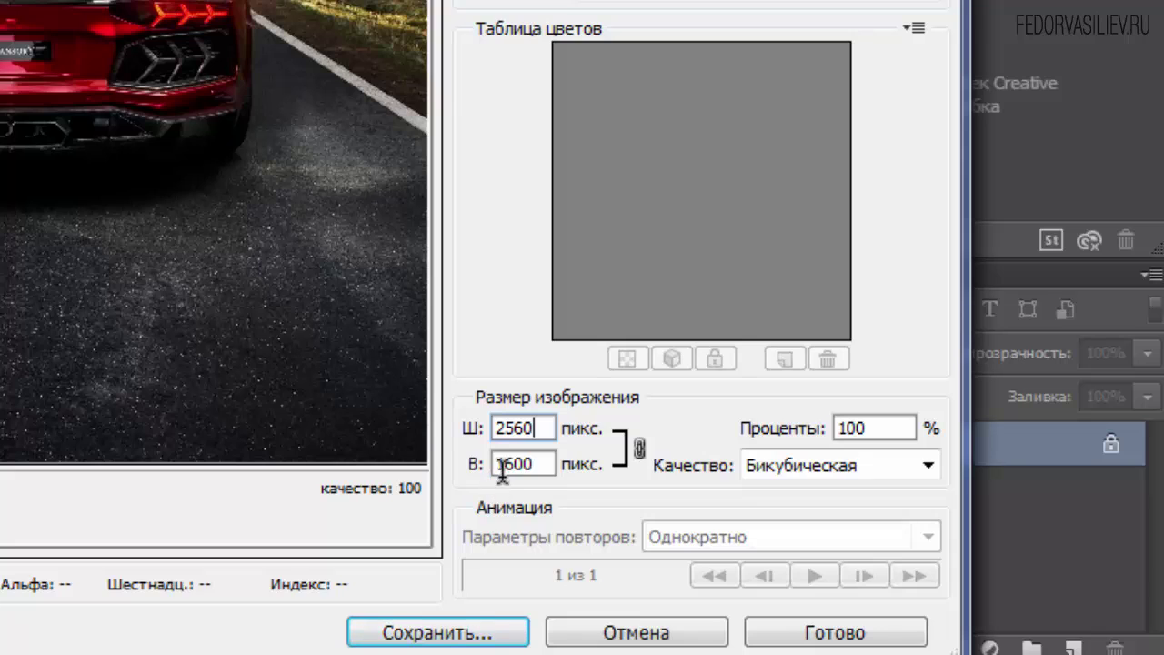
double_click(543, 465)
left_click(637, 449)
left_click(632, 456)
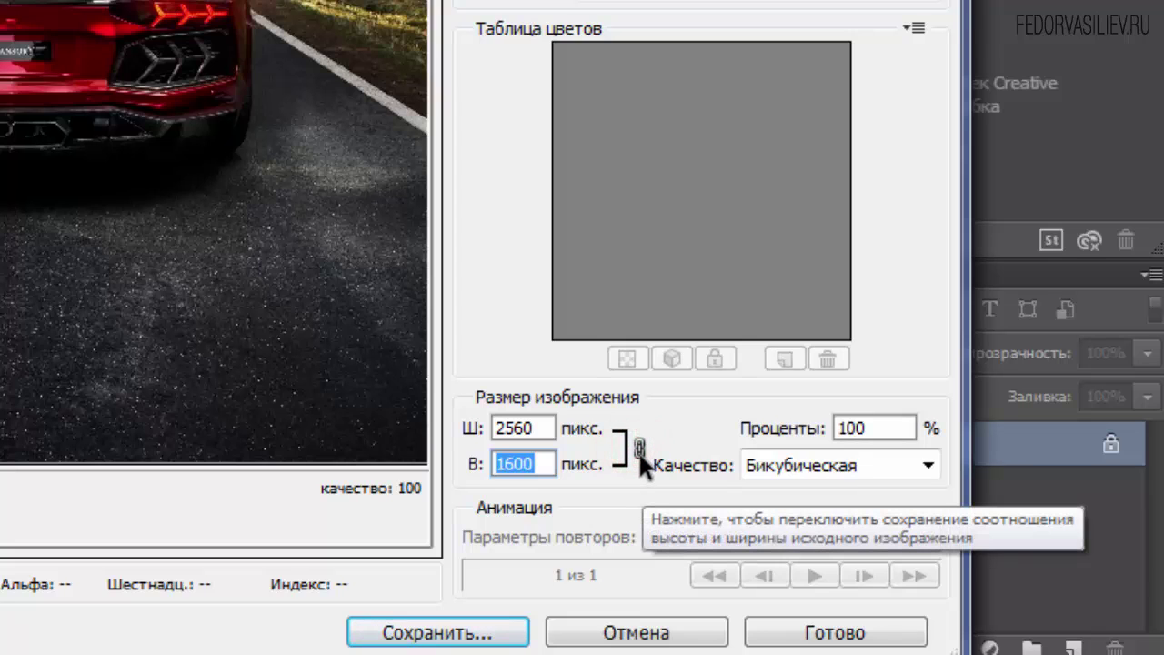
left_click(638, 450)
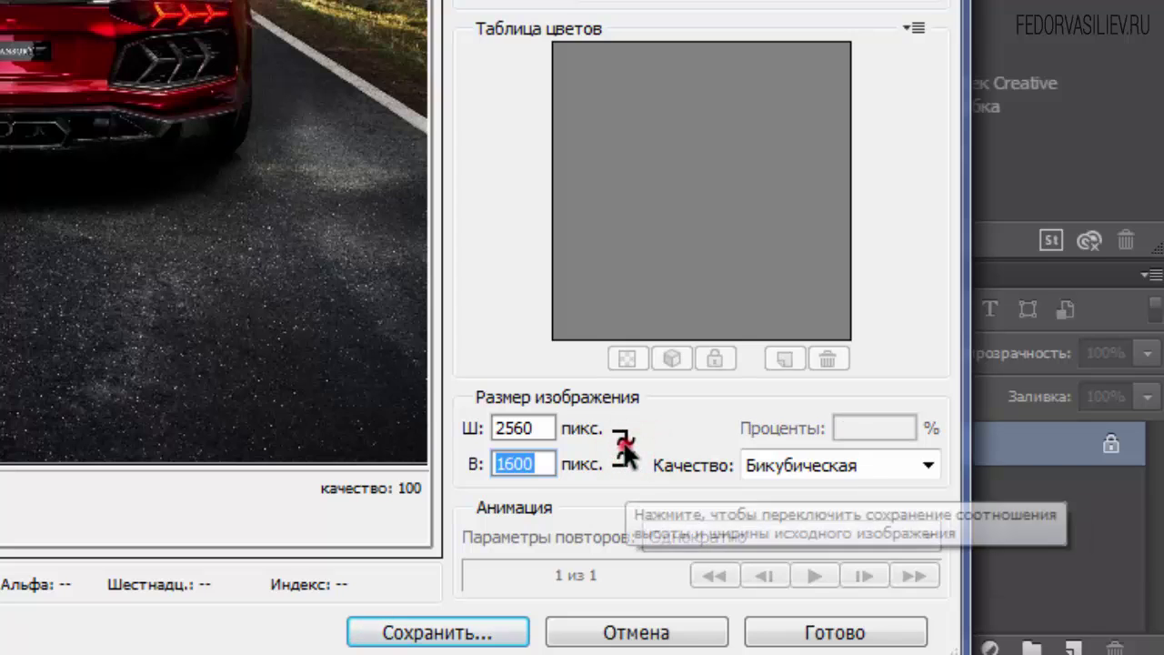
left_click(640, 452)
Step: Set the export width to 1280 px with proportions linked, giving a height of 800 px
left_click(544, 427)
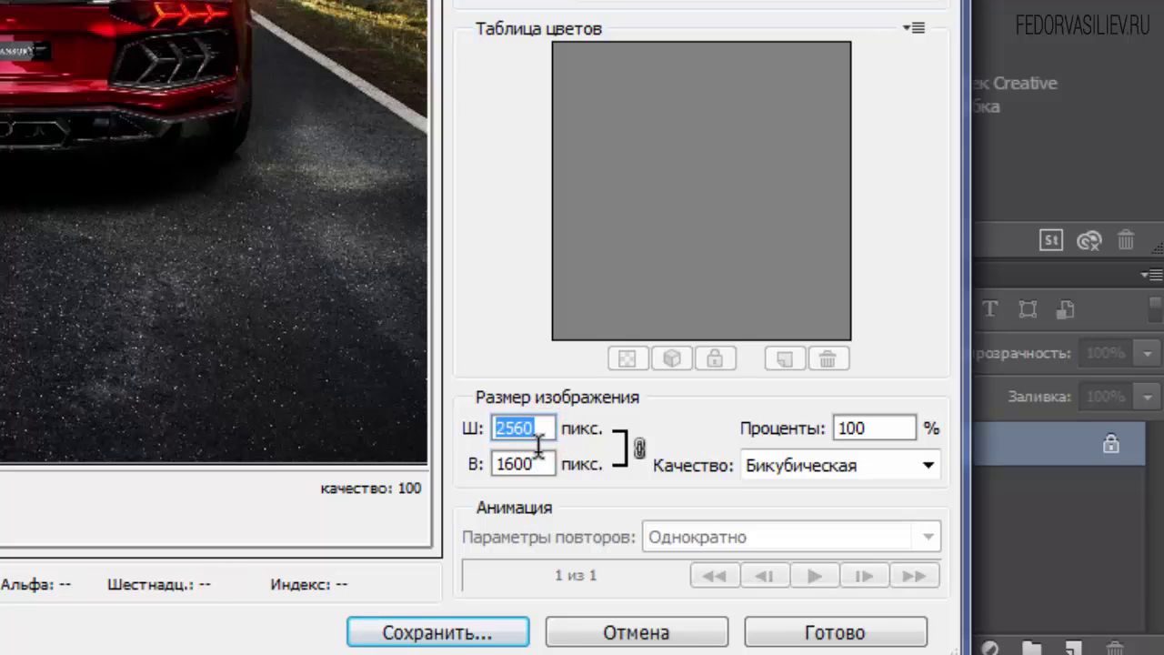
type("1280")
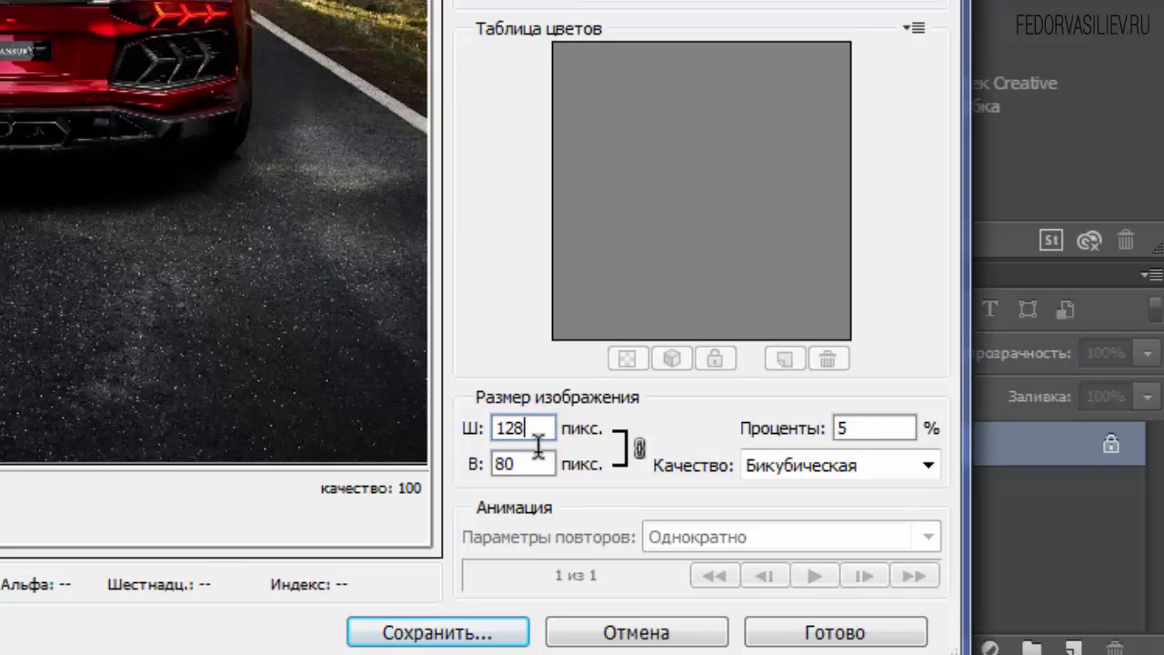
left_click(542, 461)
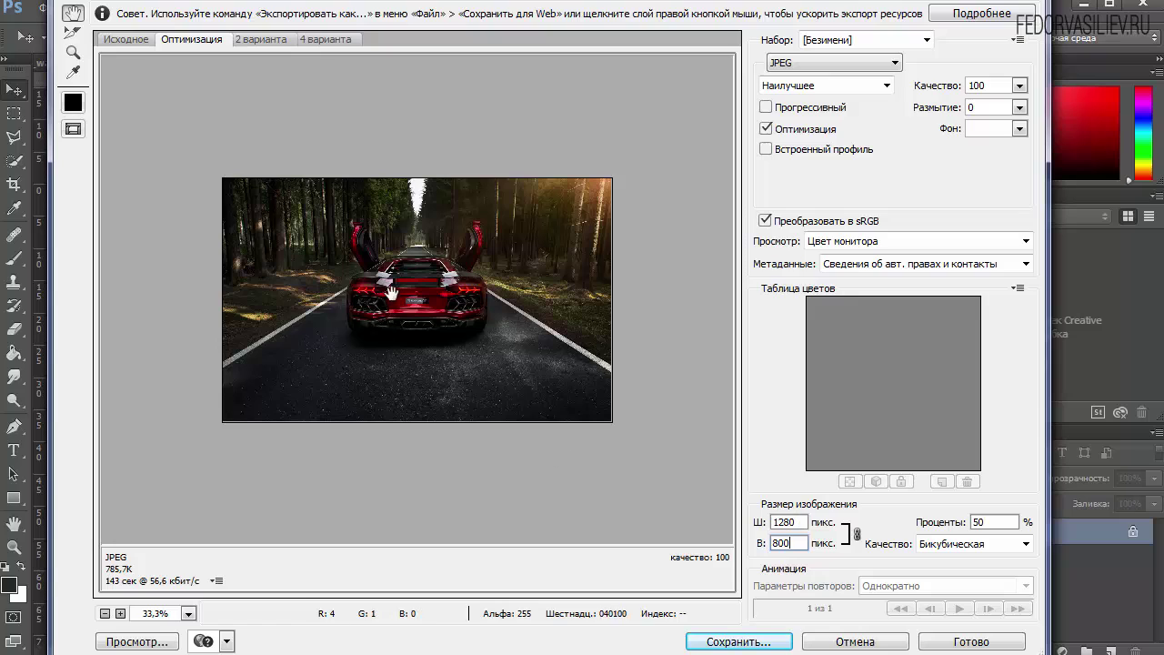
left_click(804, 543)
left_click(793, 543)
left_click(795, 523)
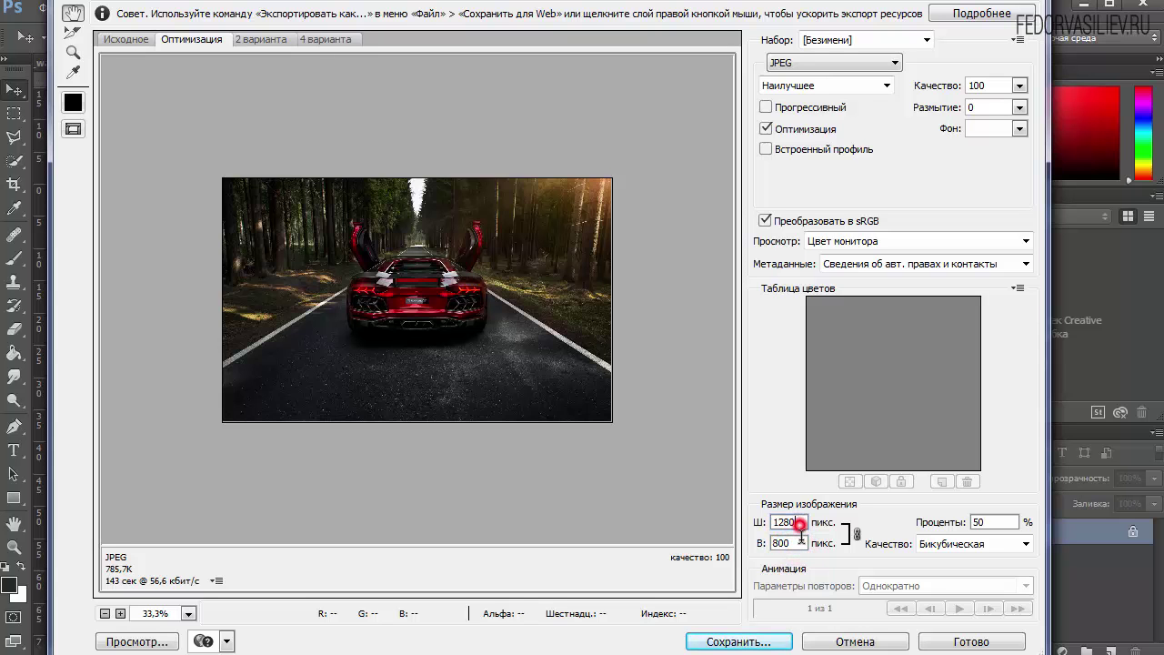
left_click(800, 544)
left_click(798, 543)
Step: Examine the resized car image in the preview at zoom levels between 50% and 100%
left_click(131, 609)
left_click(131, 609)
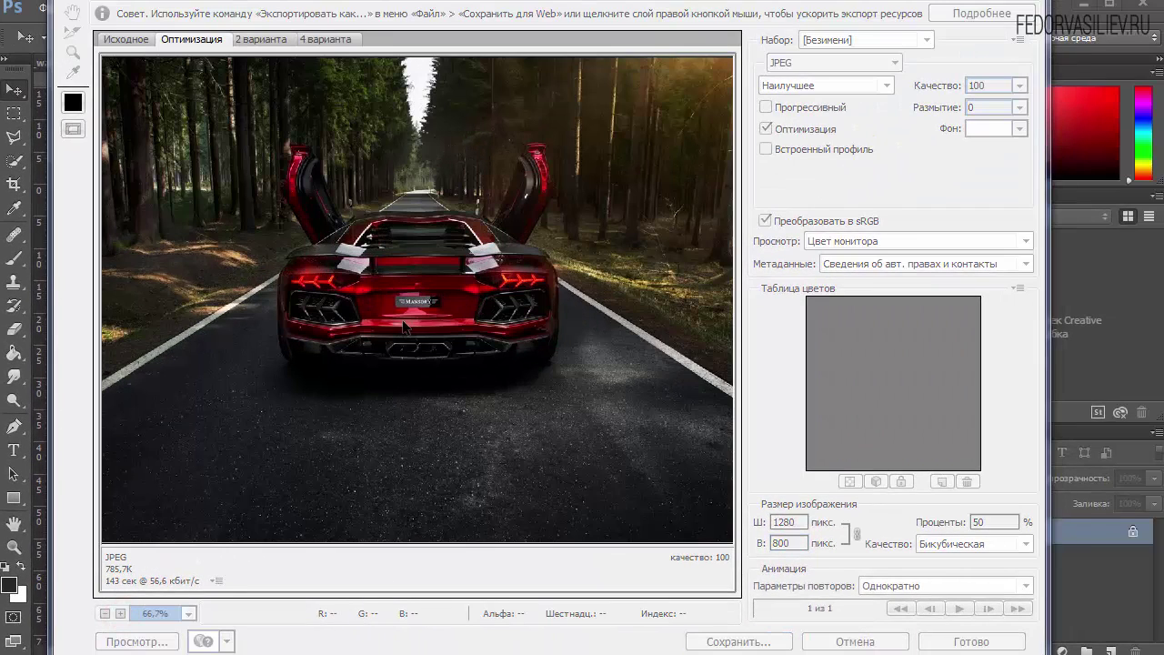
left_click(219, 512)
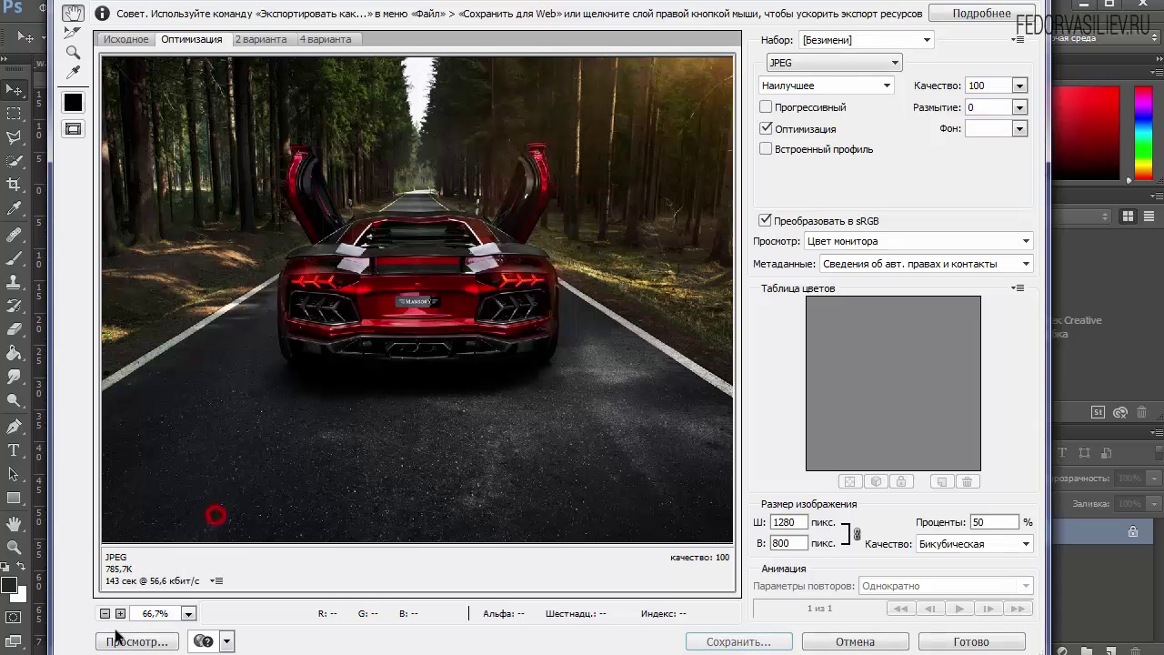
left_click(106, 613)
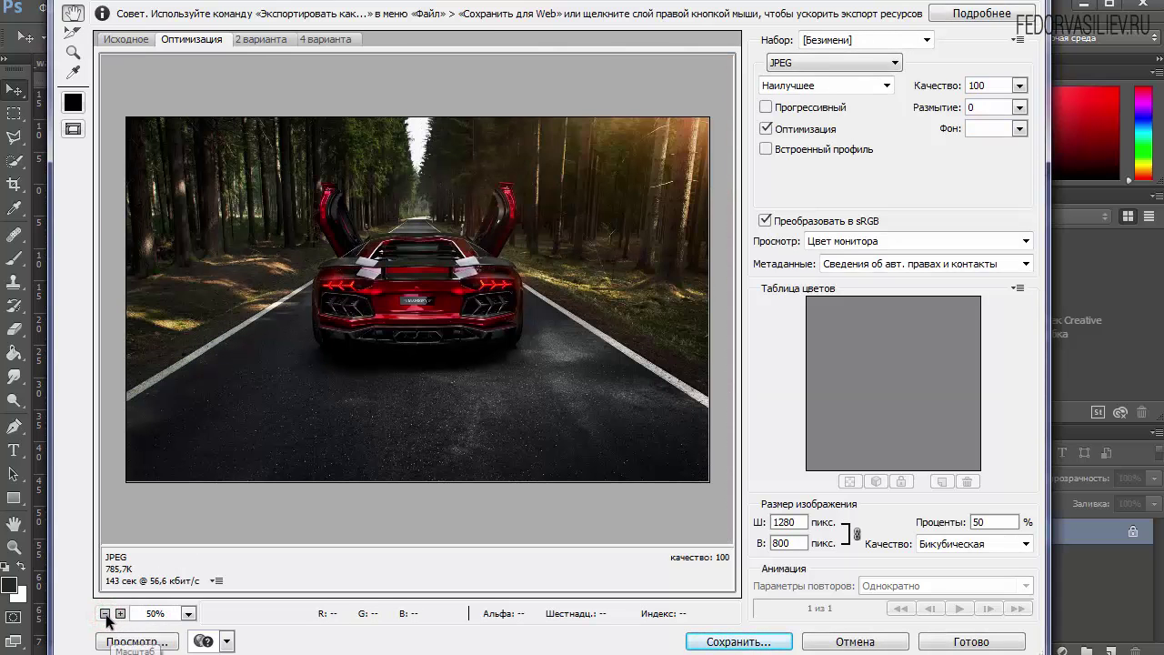
left_click(120, 614)
left_click(120, 614)
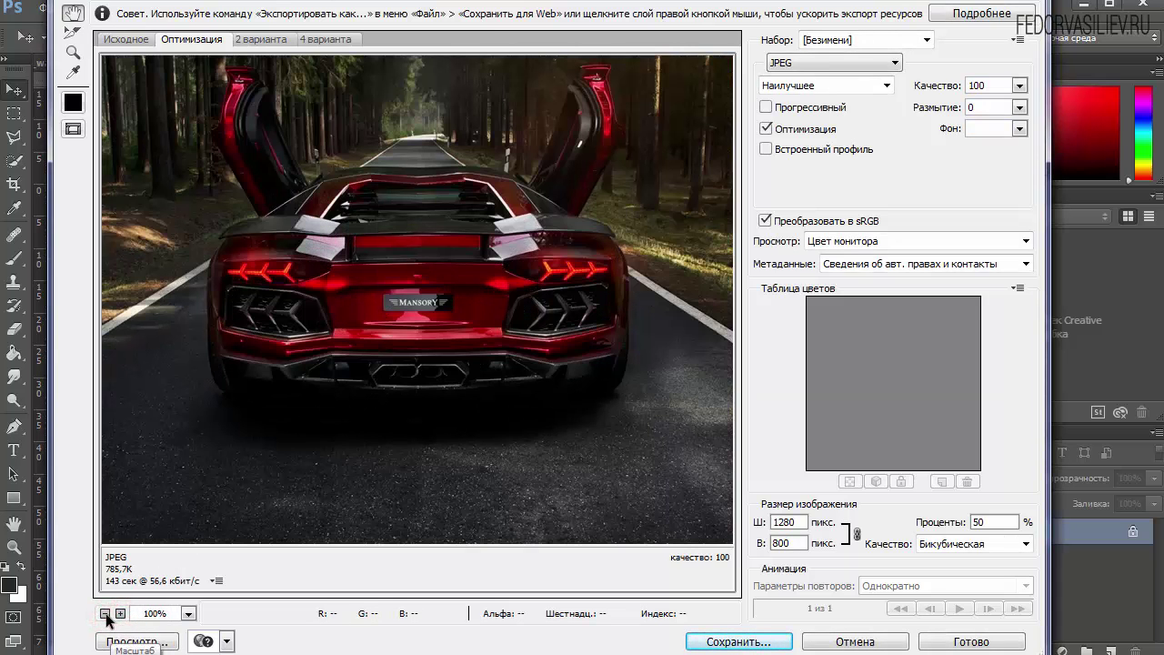
left_click(106, 614)
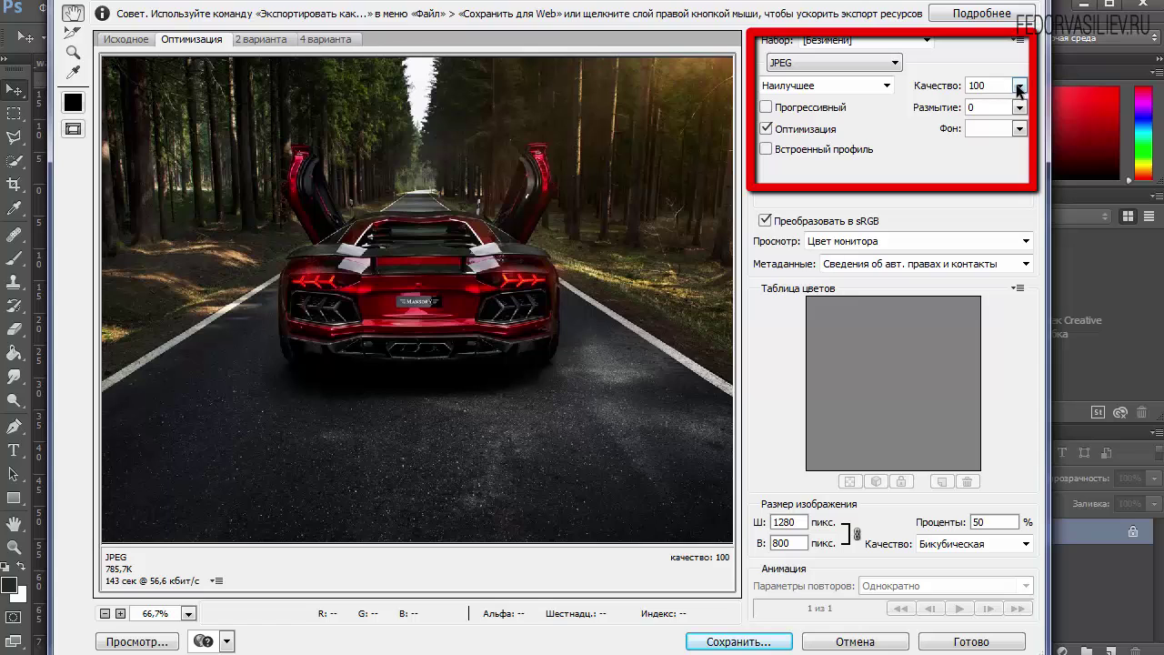
Step: Set the JPEG quality to 90 and start saving the optimized image
left_click(988, 88)
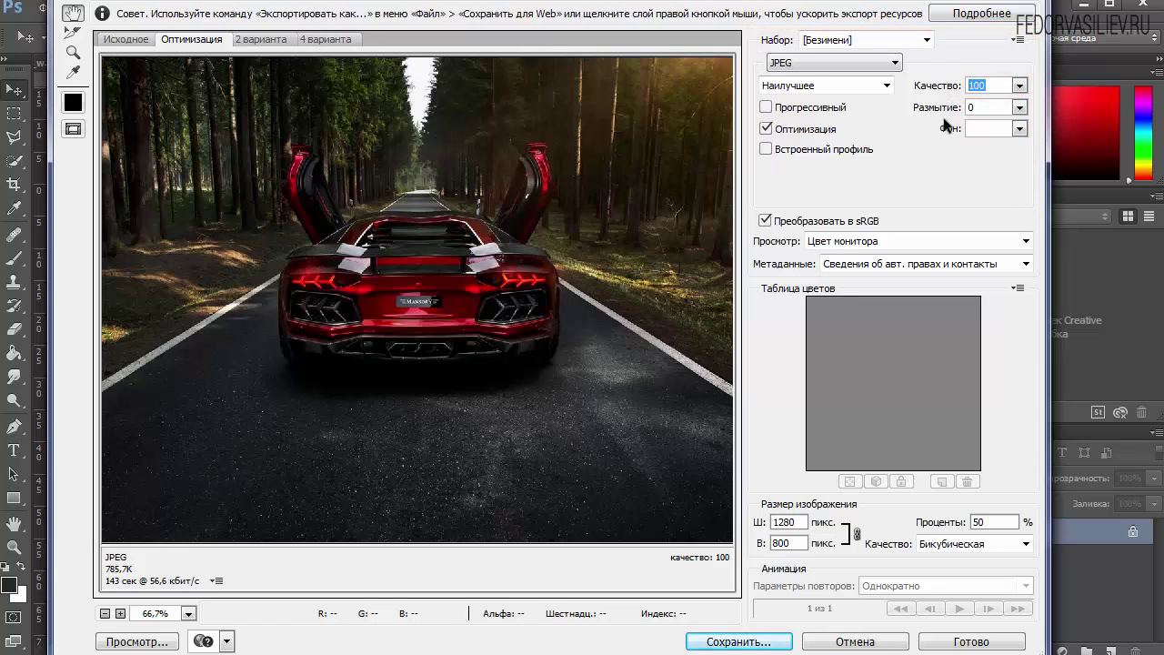
type("90")
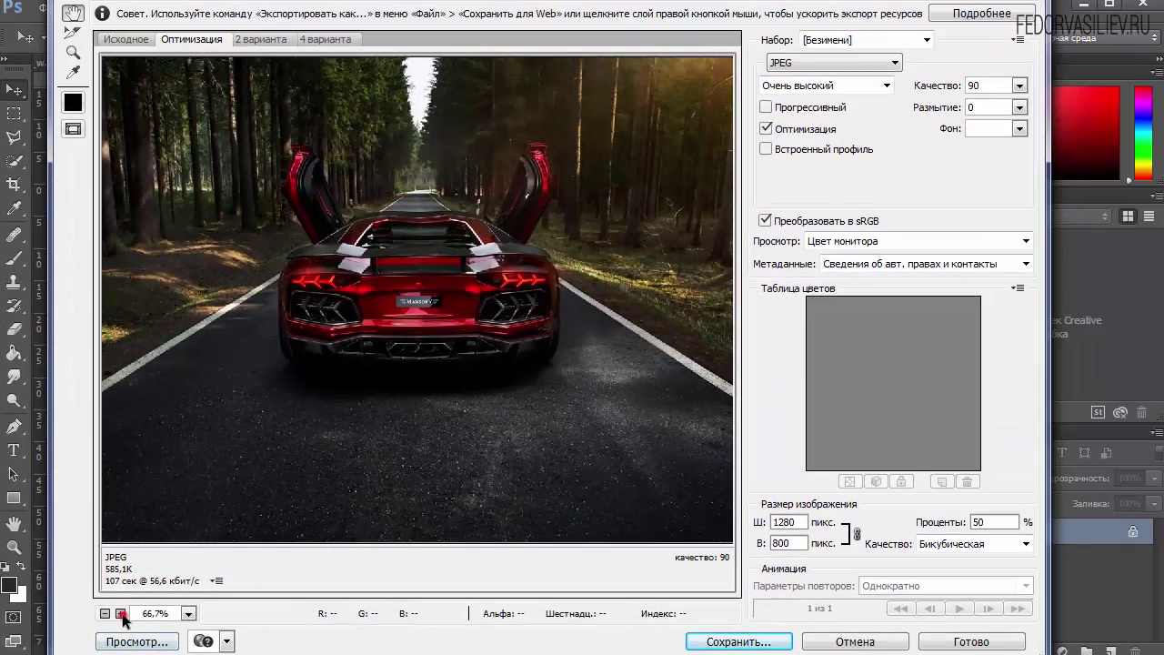
left_click(121, 614)
left_click_drag(276, 372, 287, 429)
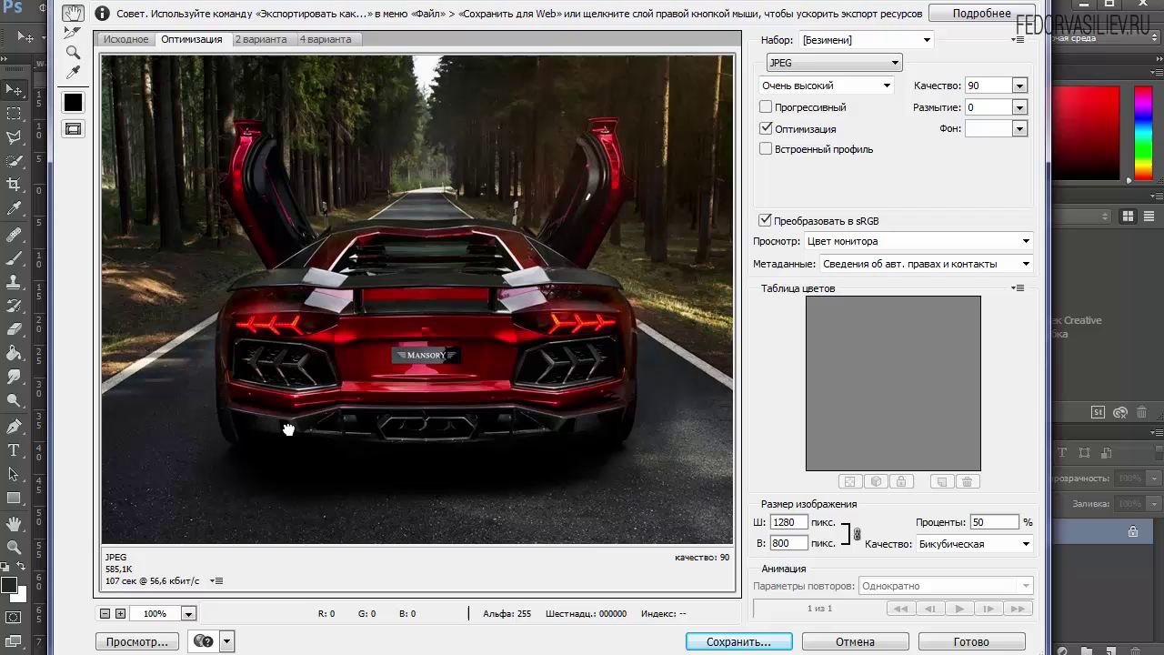
left_click(105, 614)
left_click_drag(431, 364, 428, 416)
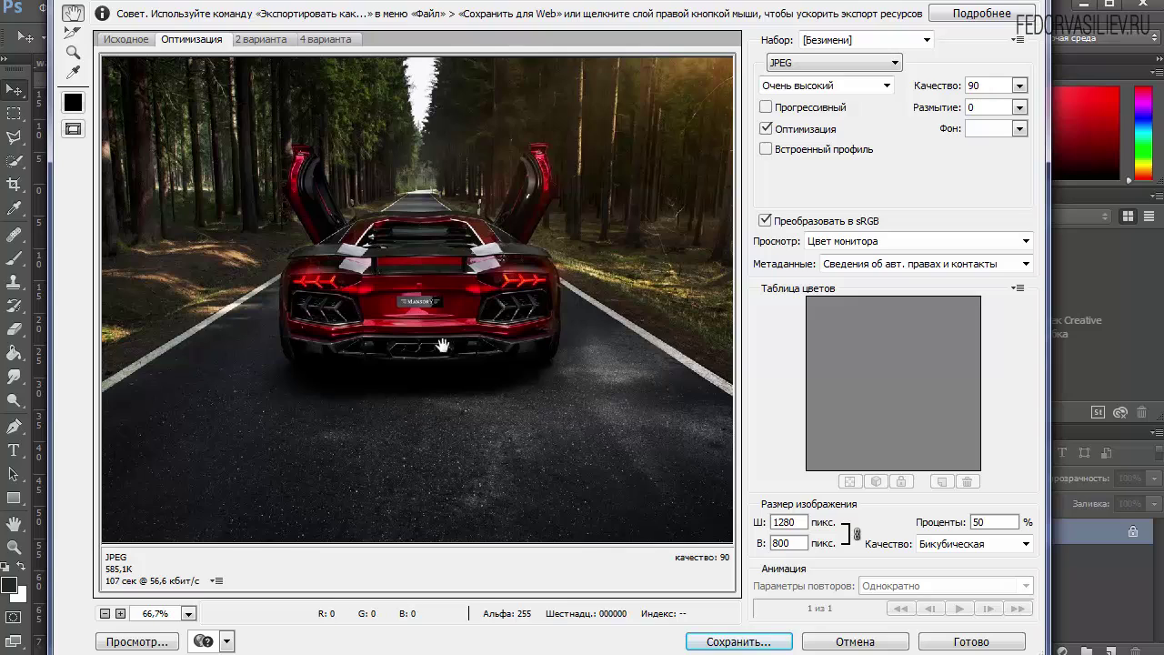
left_click_drag(442, 346, 436, 324)
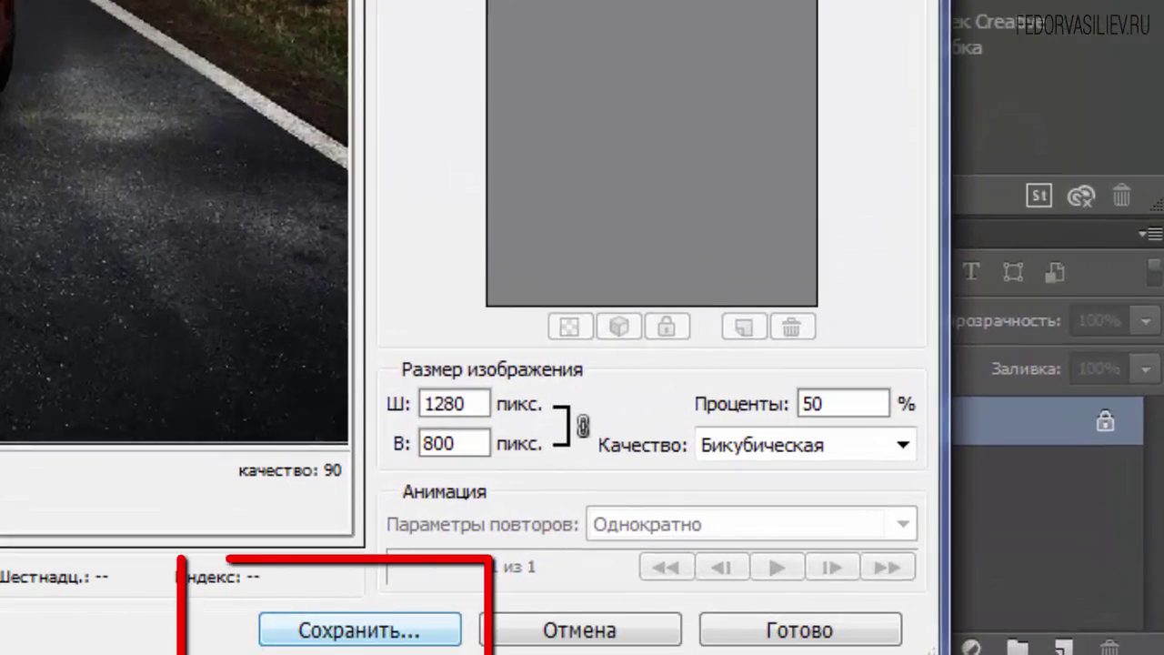
left_click(328, 634)
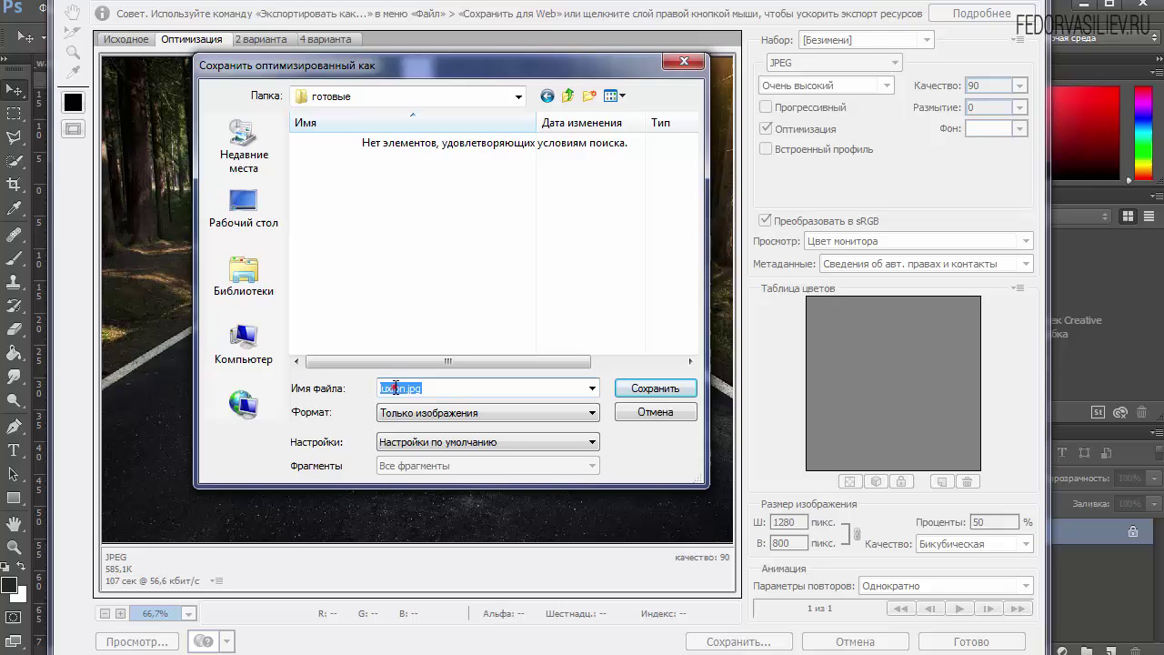
left_click(389, 387)
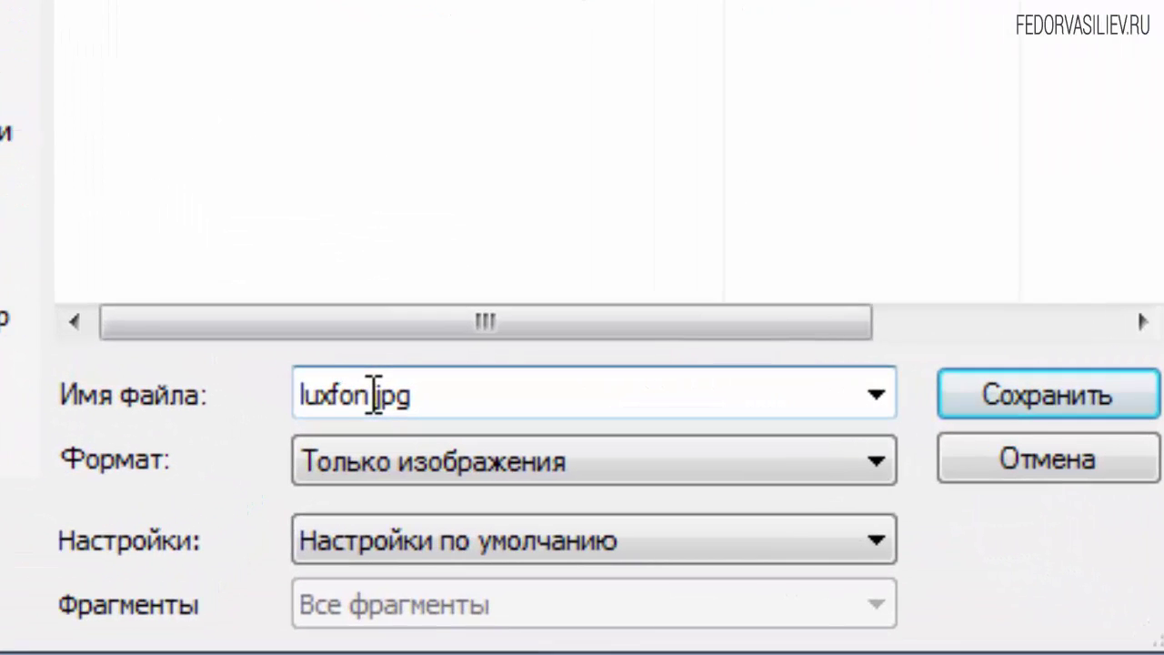
left_click_drag(398, 390, 370, 396)
left_click(345, 395)
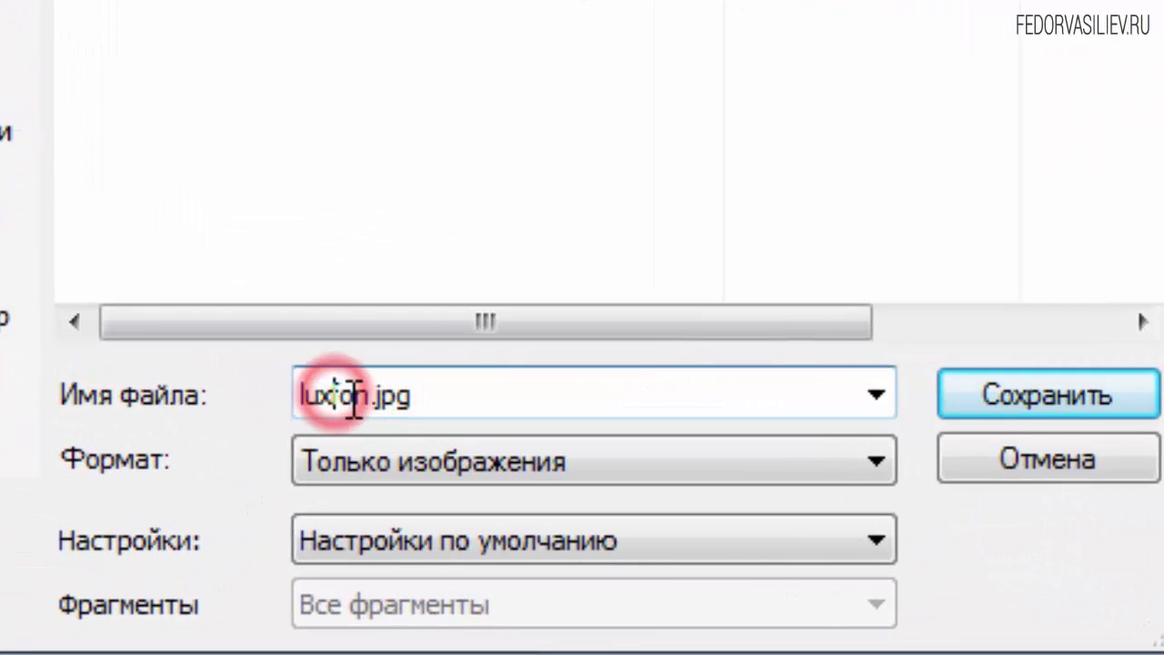
key("ctrl+a")
key("BackSpace")
key("ctrl+z")
left_click(314, 391)
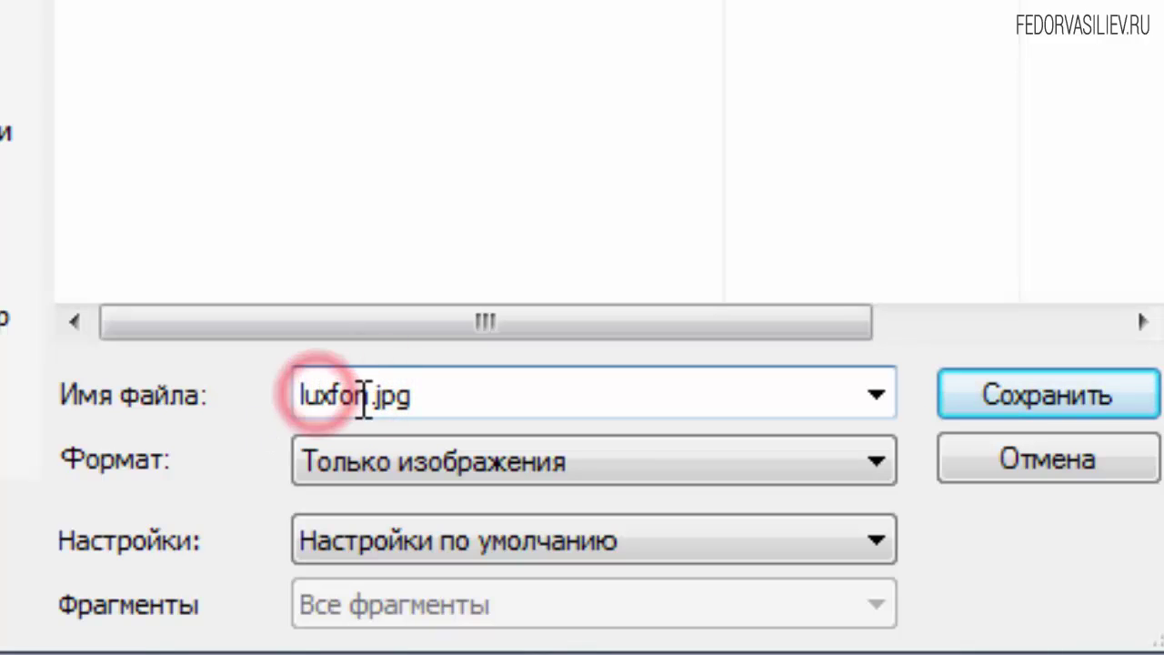
left_click_drag(378, 396, 267, 416)
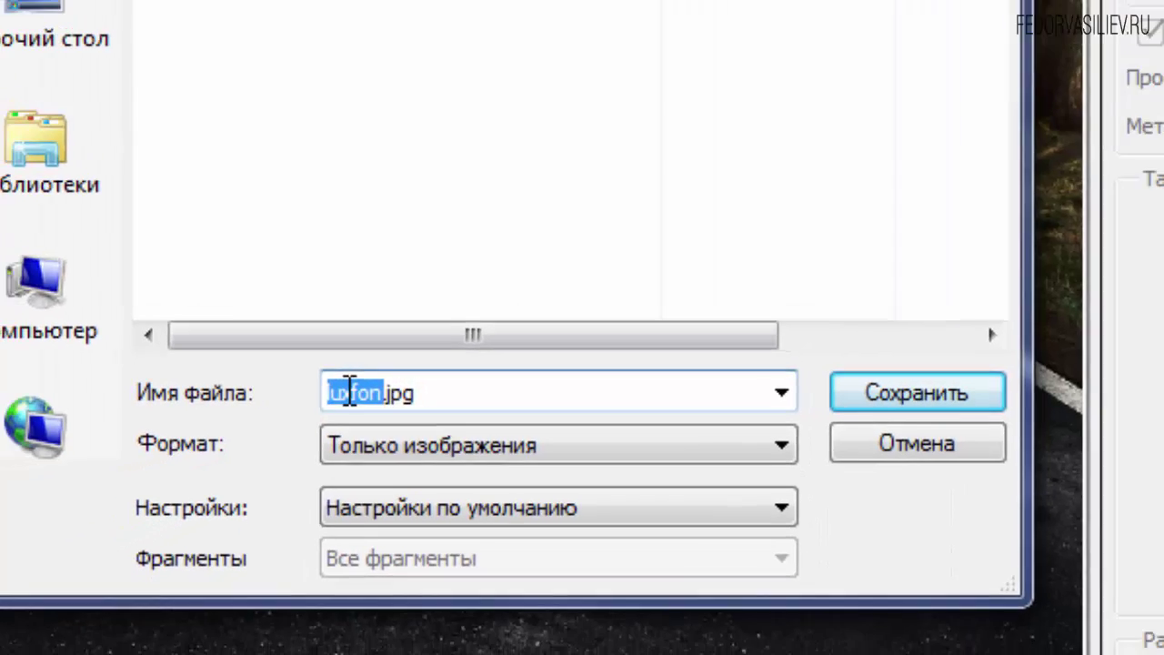
left_click(324, 394)
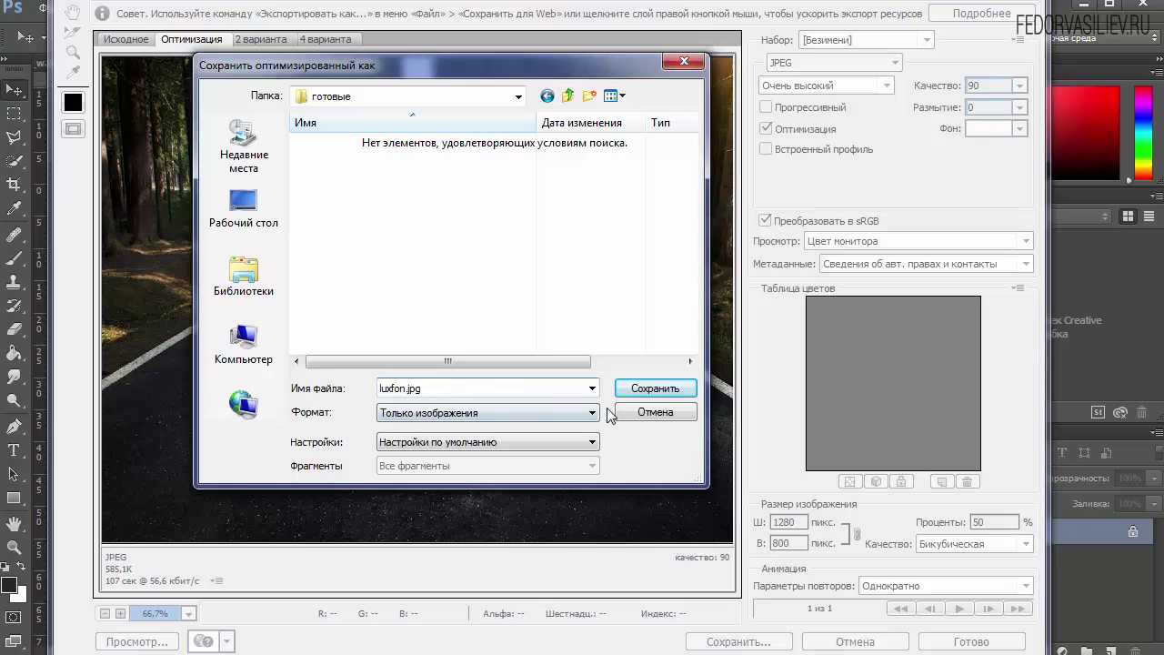
double_click(439, 388)
left_click(436, 389)
double_click(405, 389)
left_click(406, 388)
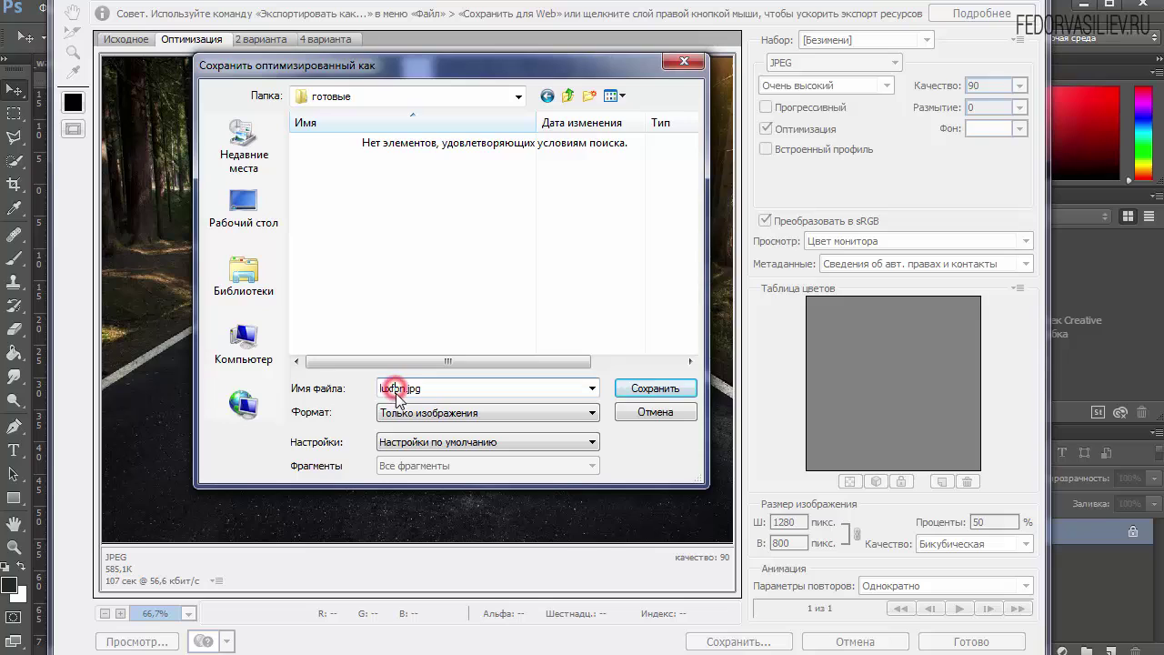
double_click(406, 388)
left_click(430, 388)
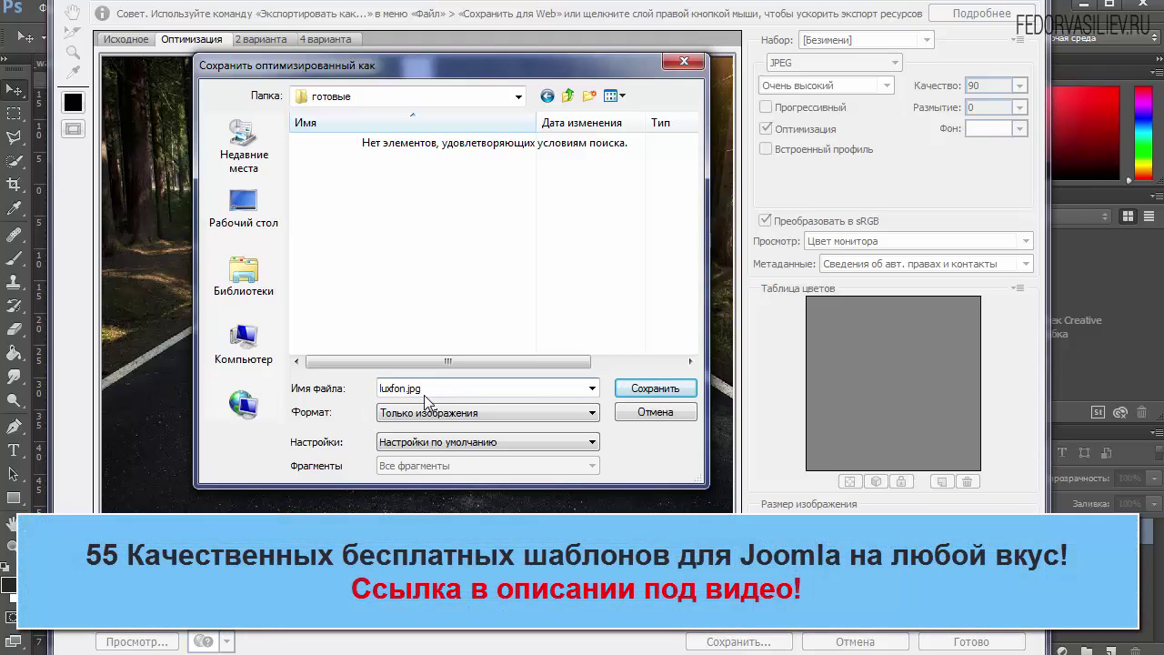
Step: Save the optimized image as luxfon.jpg in the готовые folder and close luxfon.com_18089.jpg without saving its changes
left_click(637, 389)
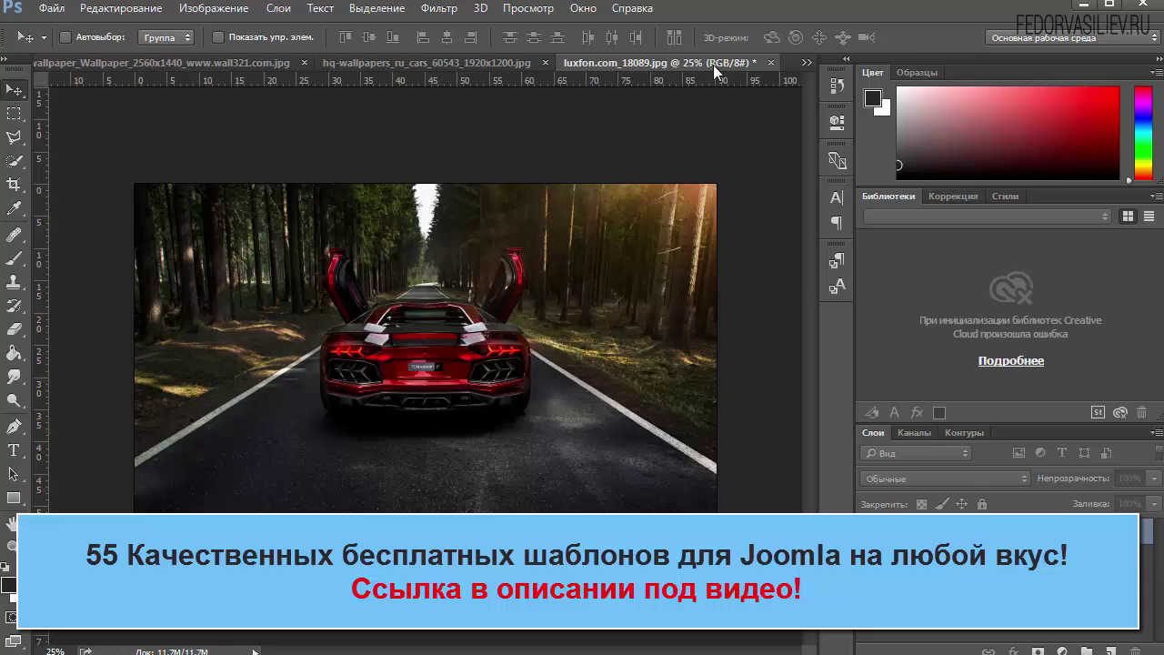
left_click(770, 63)
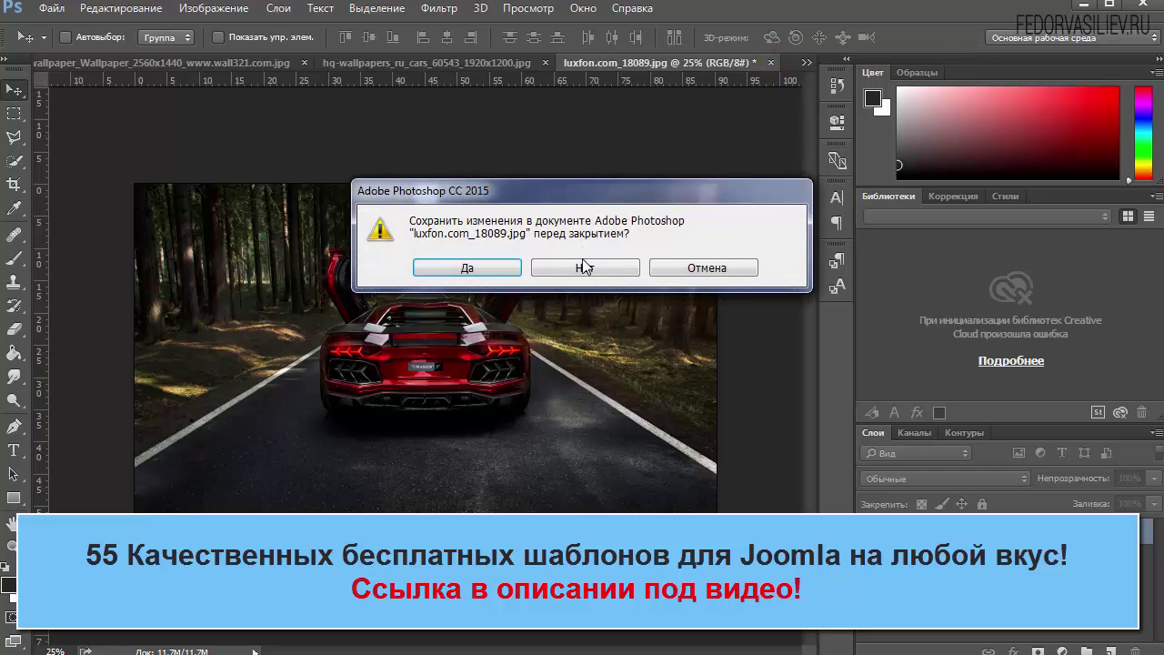
left_click_drag(591, 197, 548, 207)
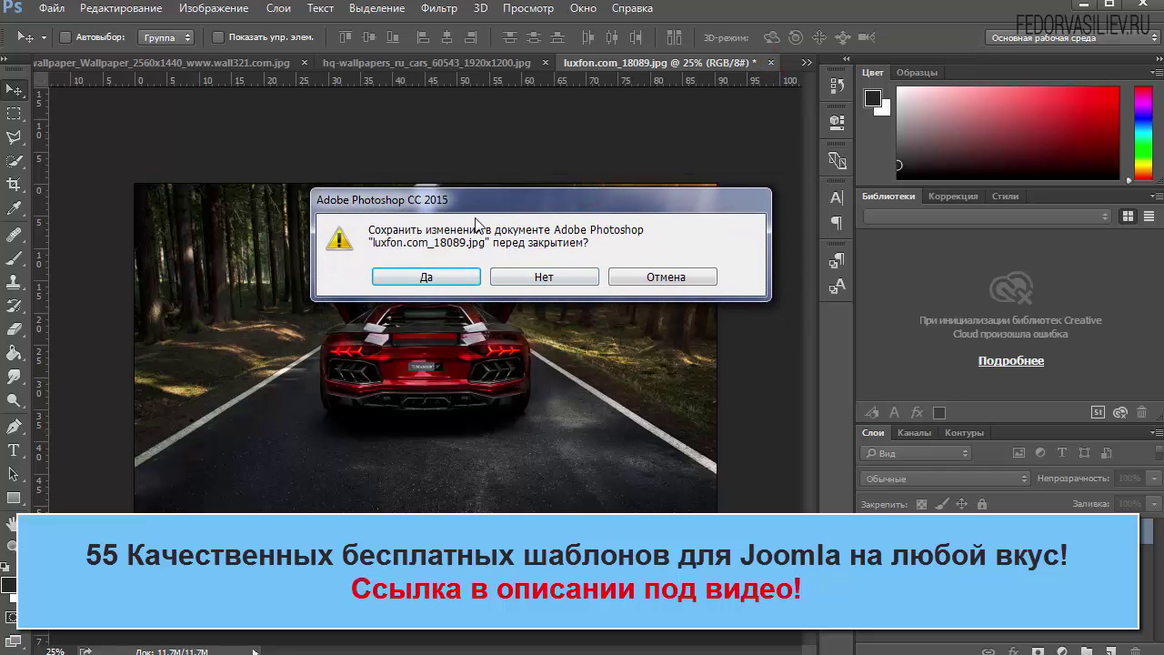
left_click(538, 278)
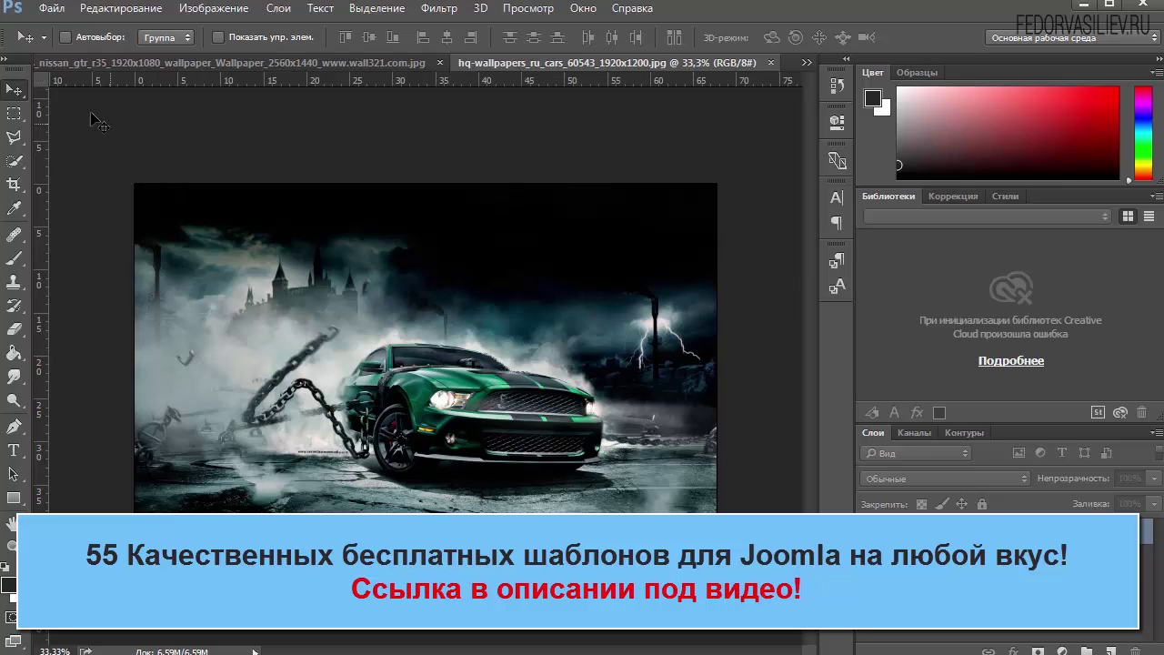
Step: Start the Save for Web export of the green car wallpaper and set its width to 1280 px with linked proportions, giving 800 px height
left_click(51, 7)
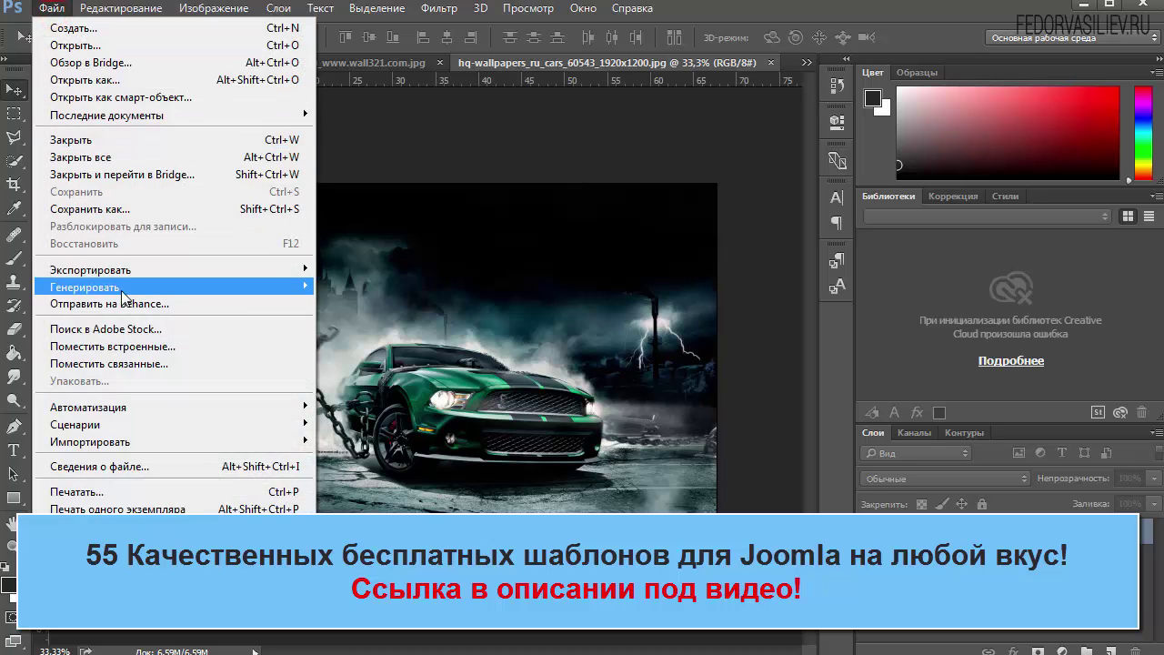
mouse_move(124, 270)
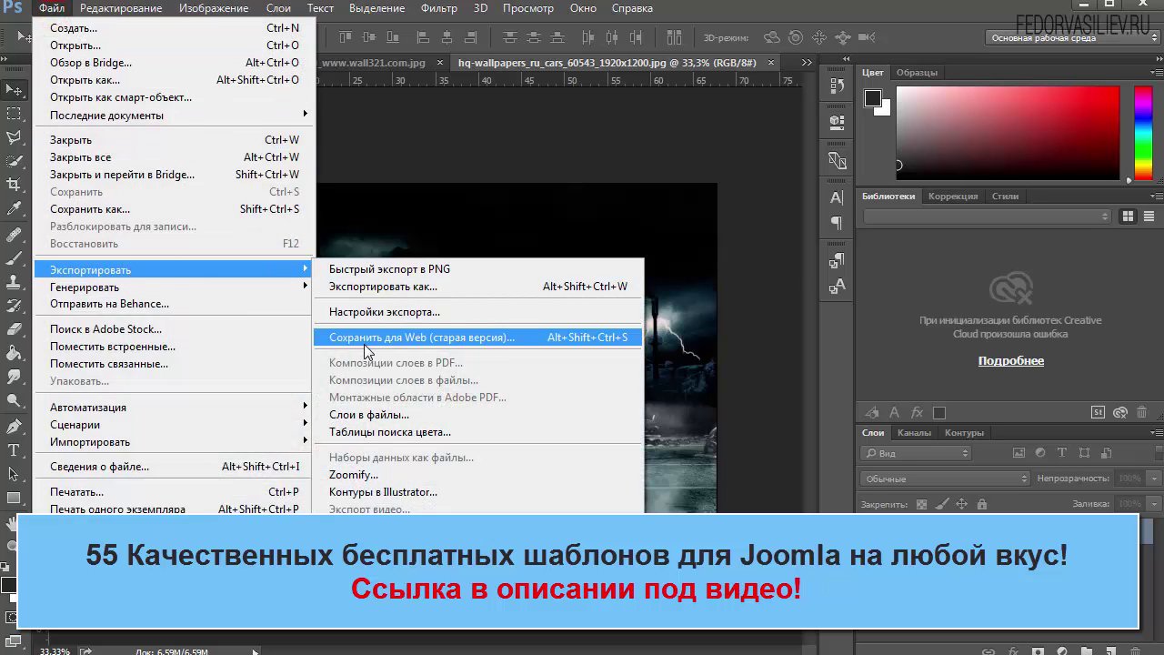
left_click(488, 343)
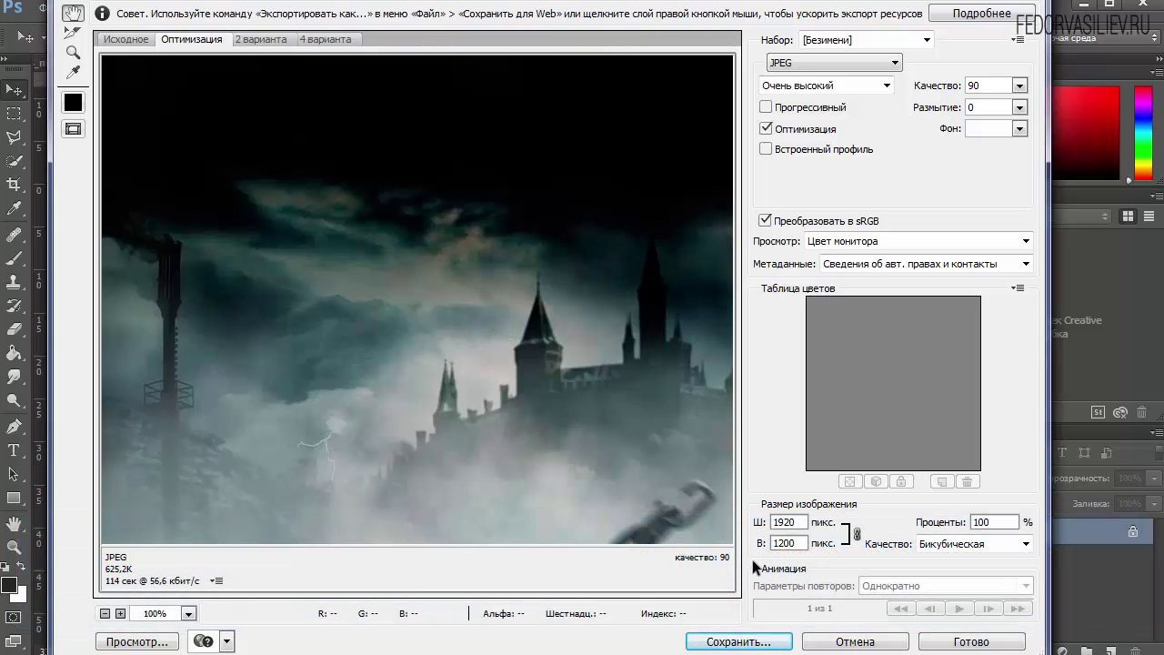
double_click(799, 521)
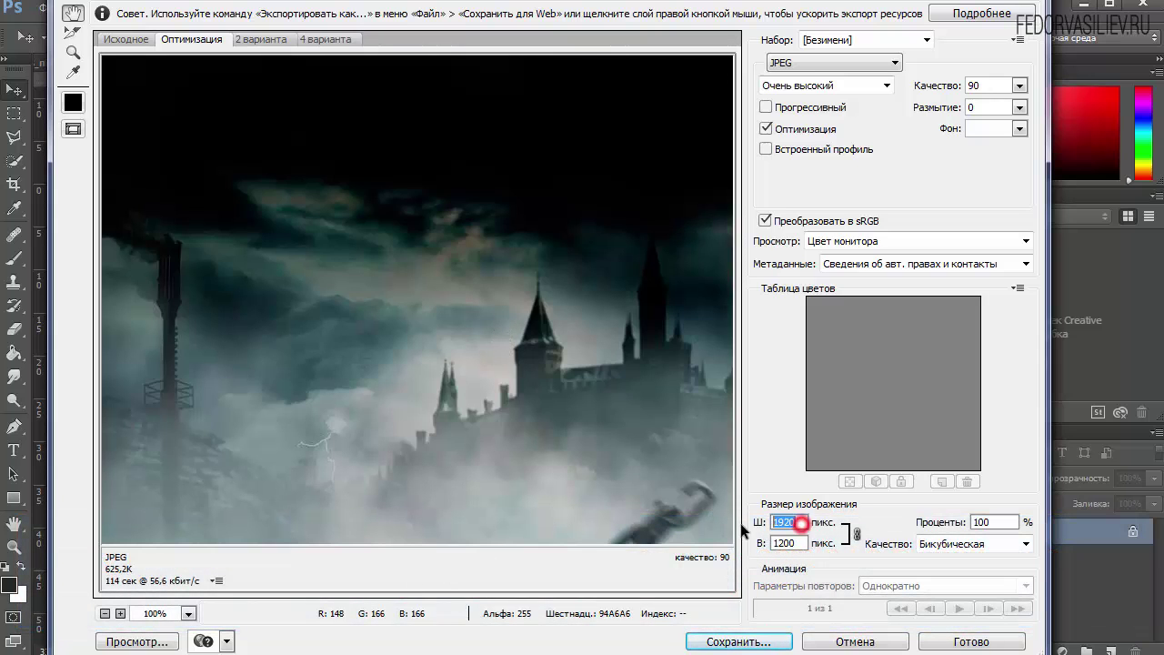
left_click(105, 612)
left_click(105, 613)
left_click(105, 613)
left_click(797, 521)
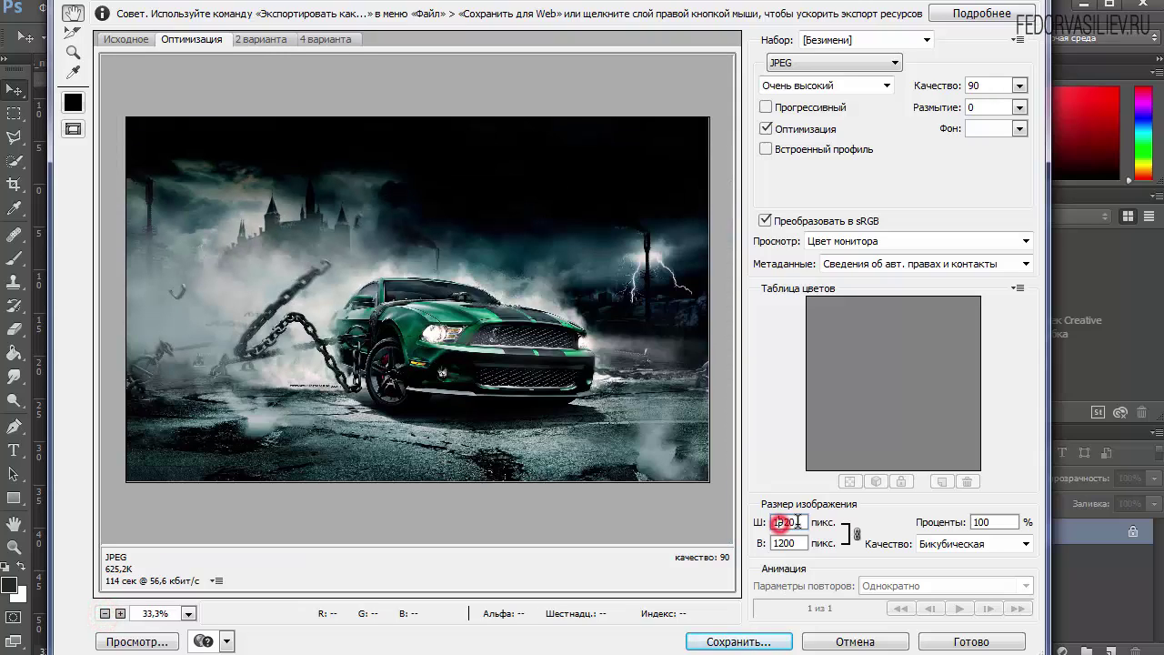
type("12")
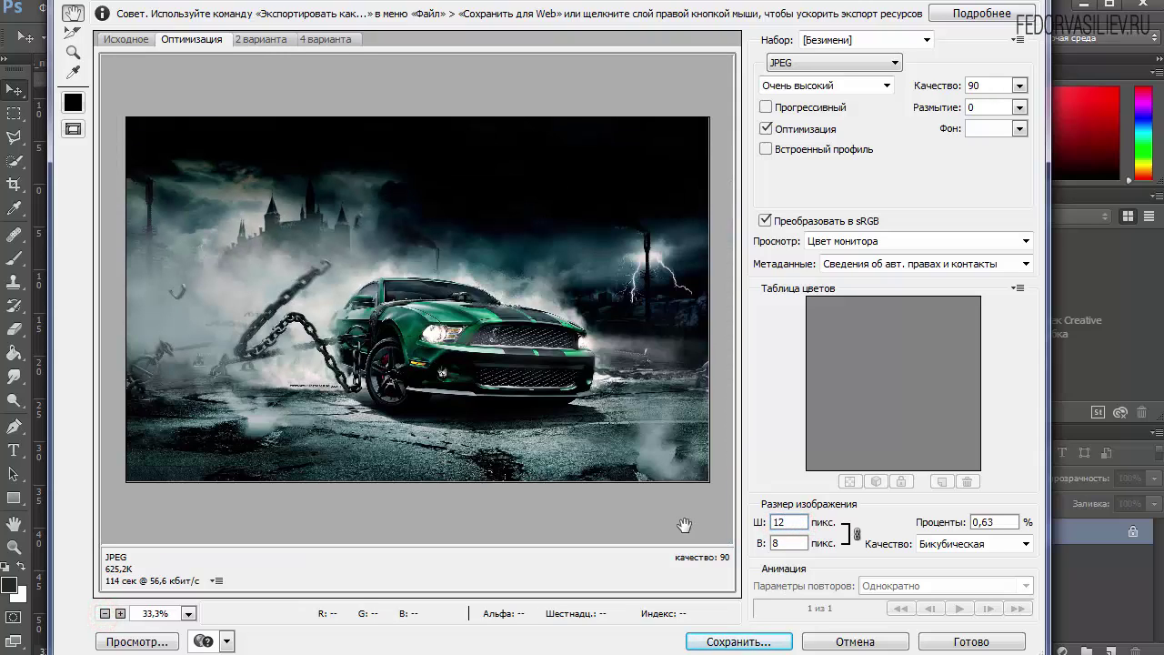
type("80")
left_click(788, 544)
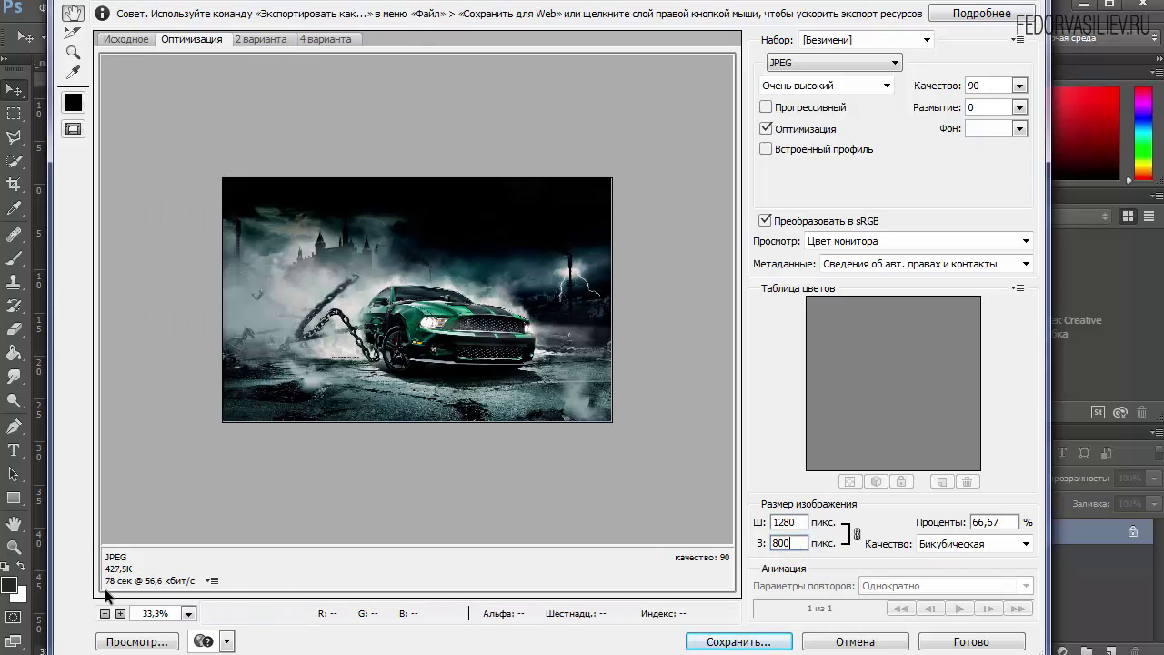
Step: Inspect the resized green car image up to 100% zoom and set the JPEG quality preset to Наилучшее (100)
left_click(119, 613)
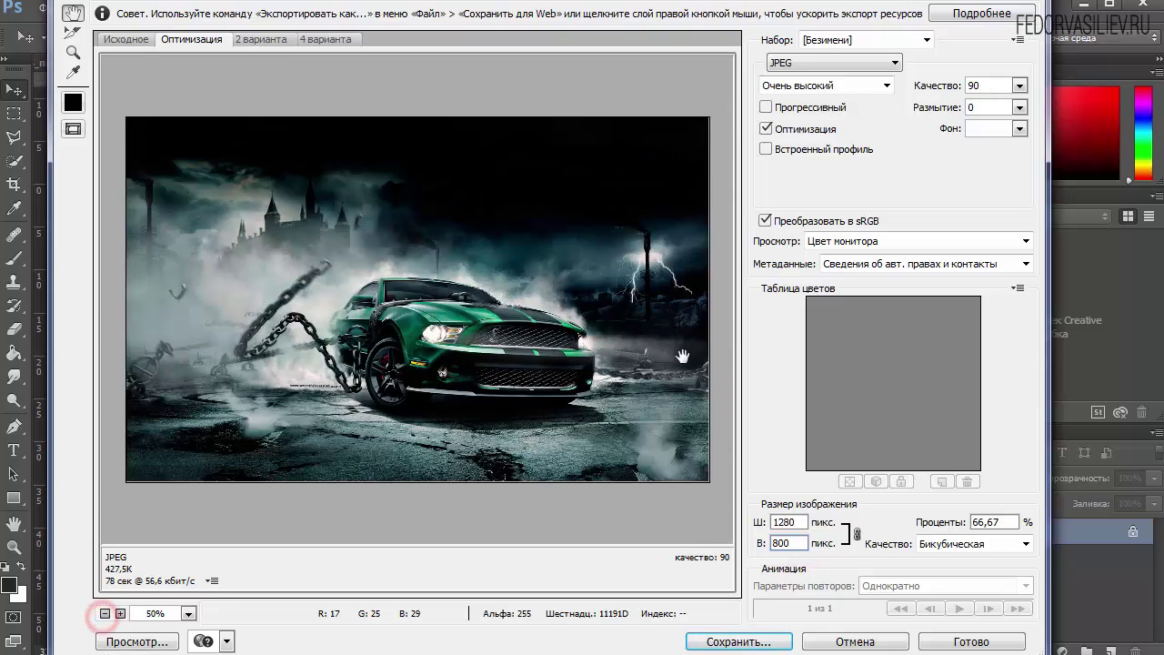
left_click(119, 613)
left_click(119, 613)
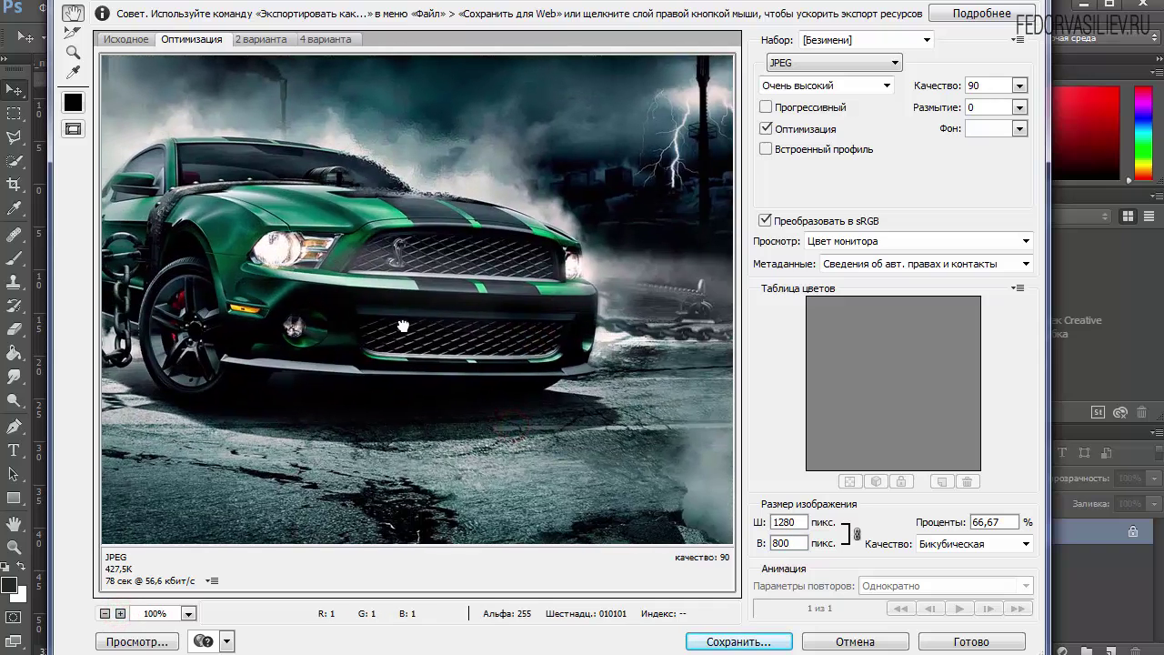
left_click_drag(403, 326, 539, 398)
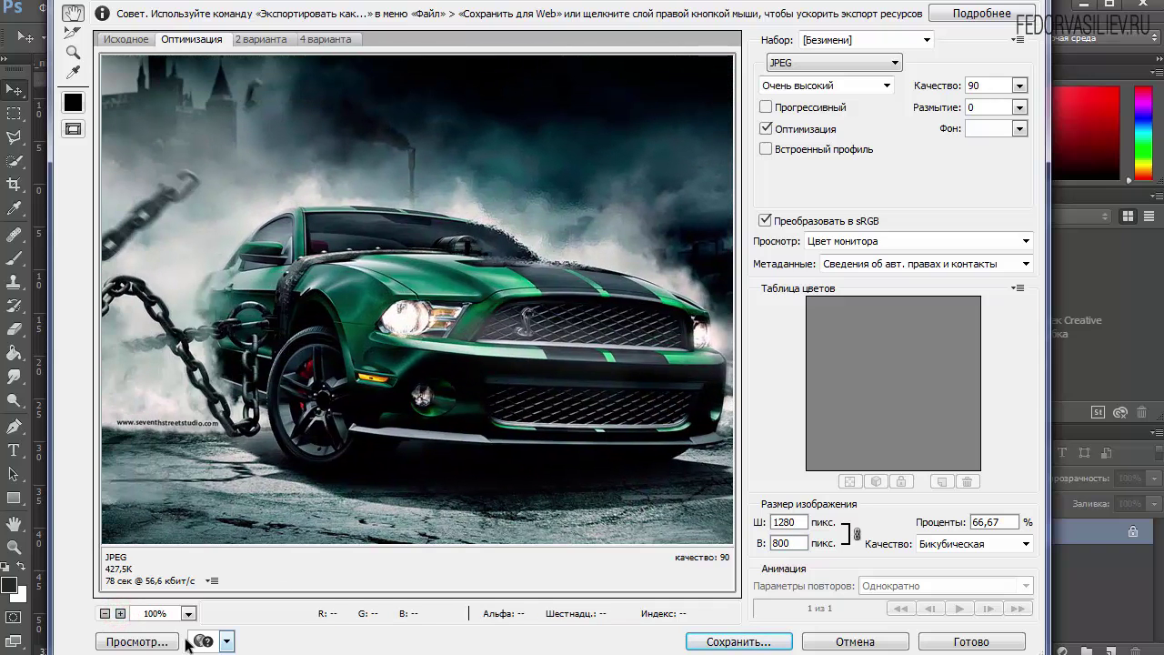
left_click(105, 614)
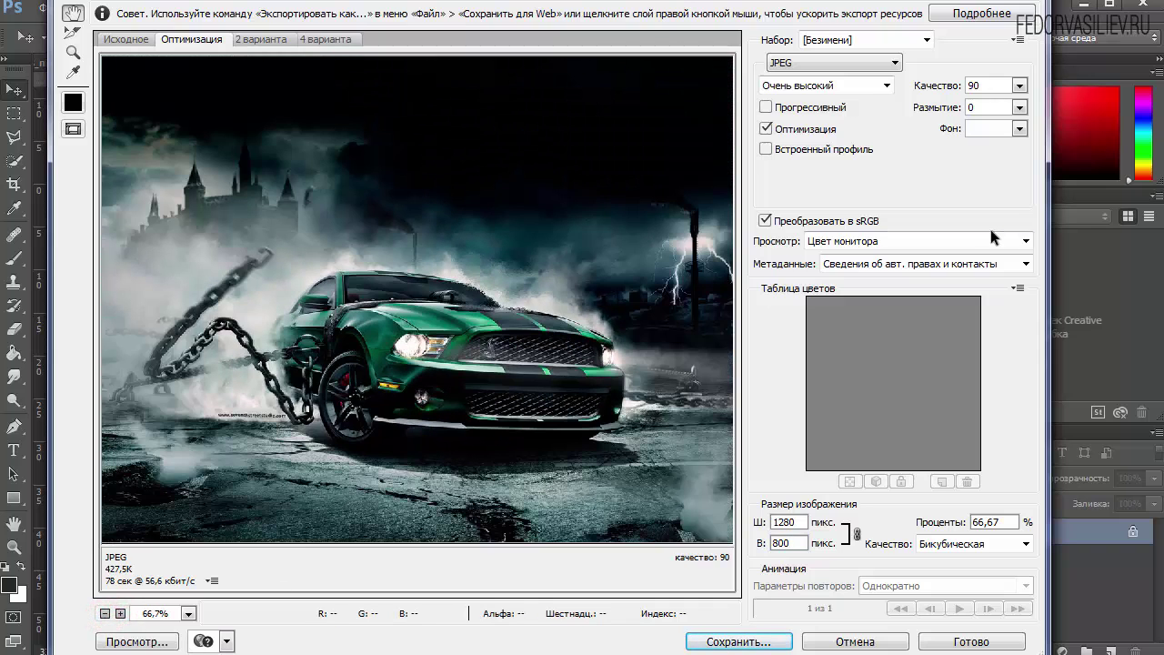
left_click(885, 86)
left_click(885, 86)
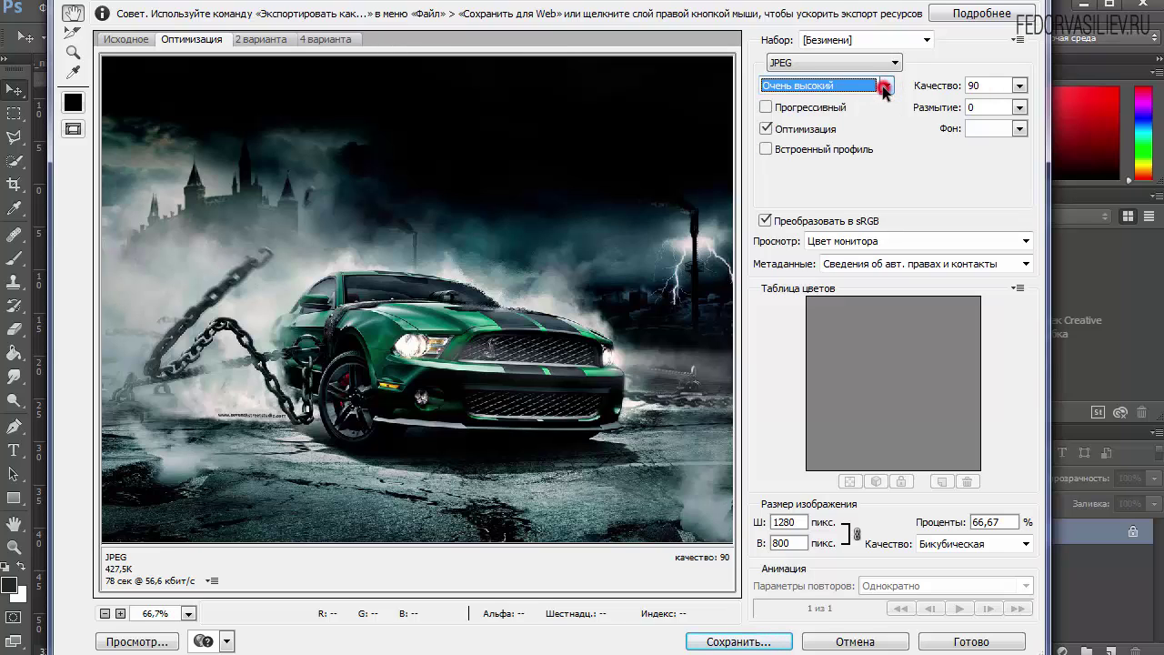
left_click(887, 86)
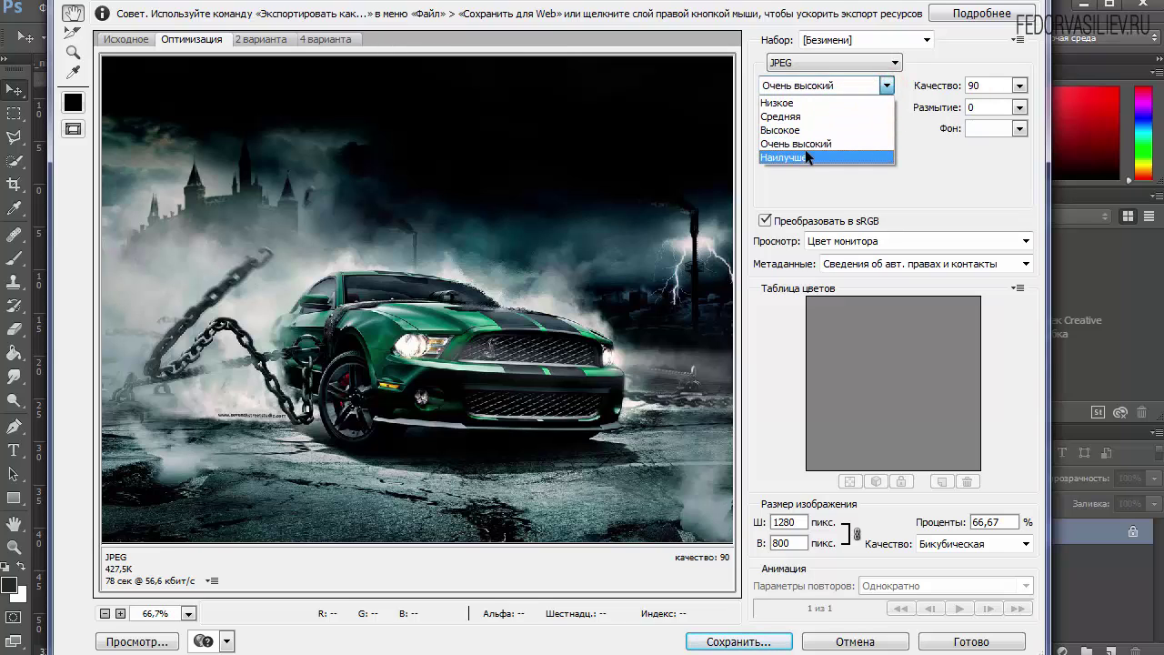
left_click(929, 150)
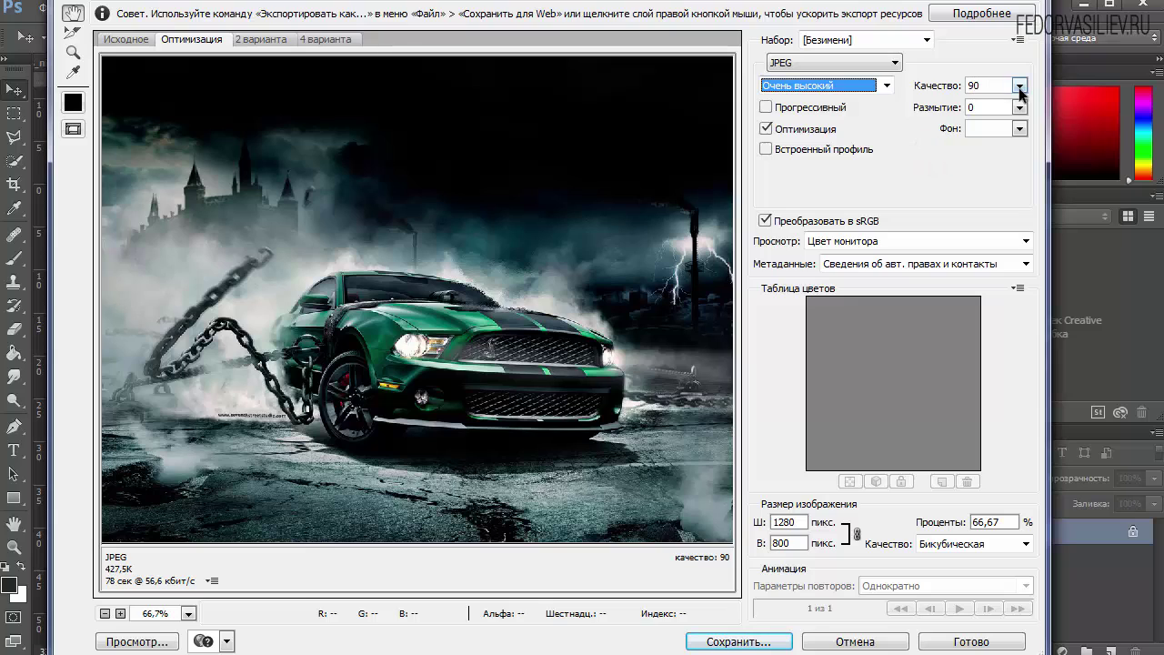
left_click(1020, 86)
left_click(885, 86)
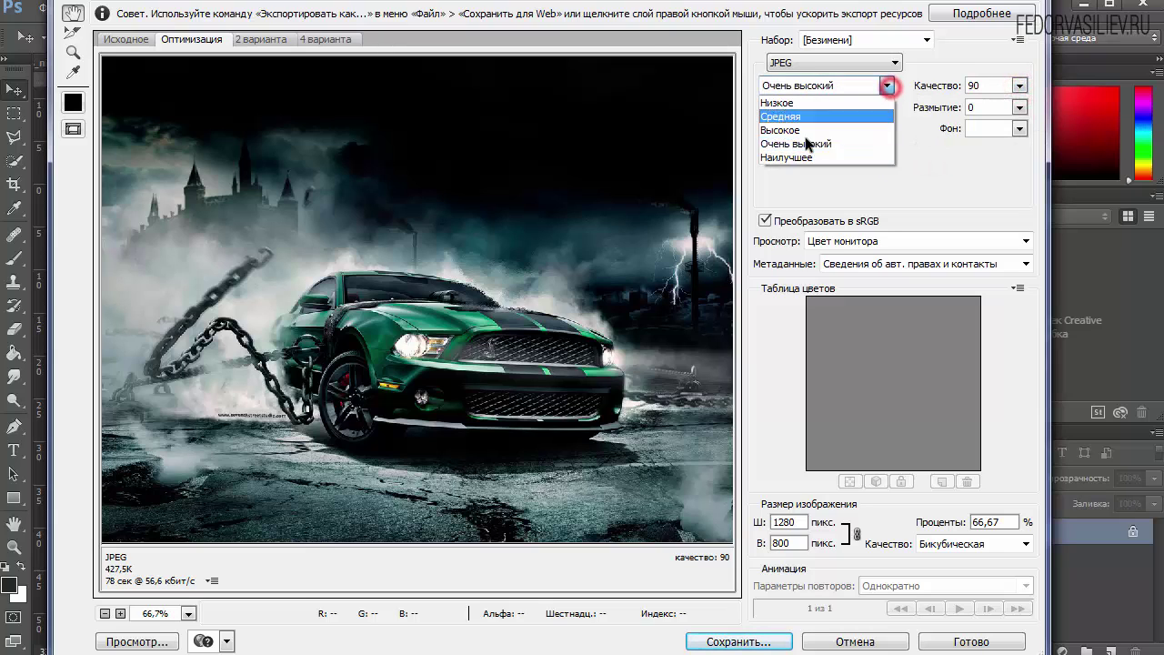
left_click(802, 159)
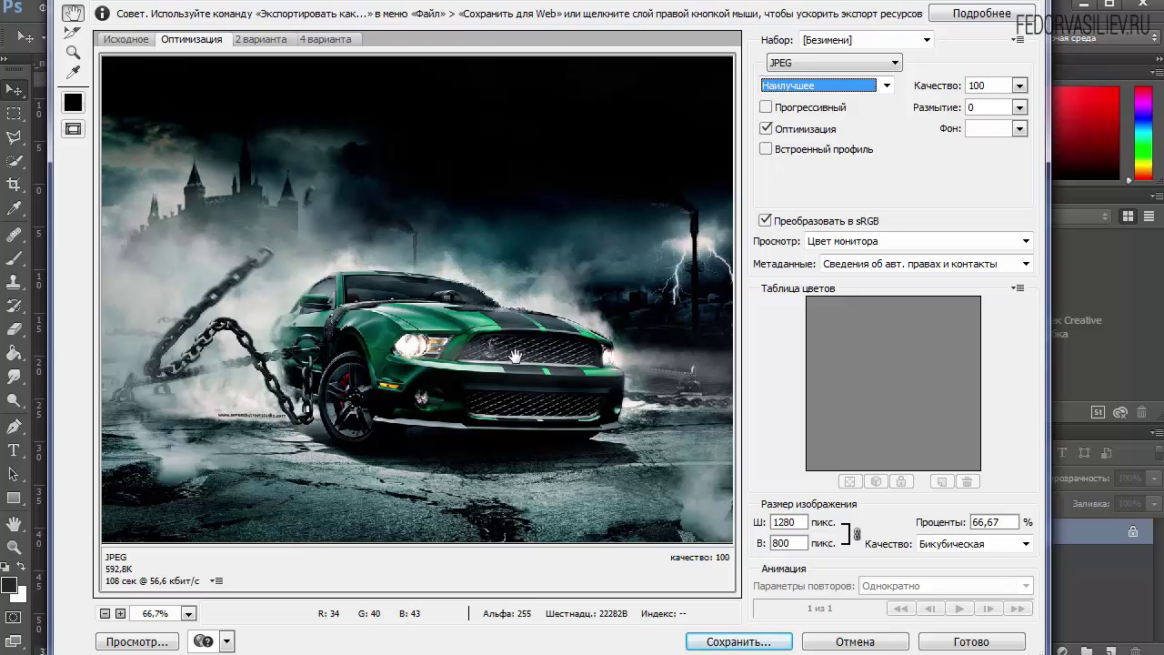
double_click(796, 522)
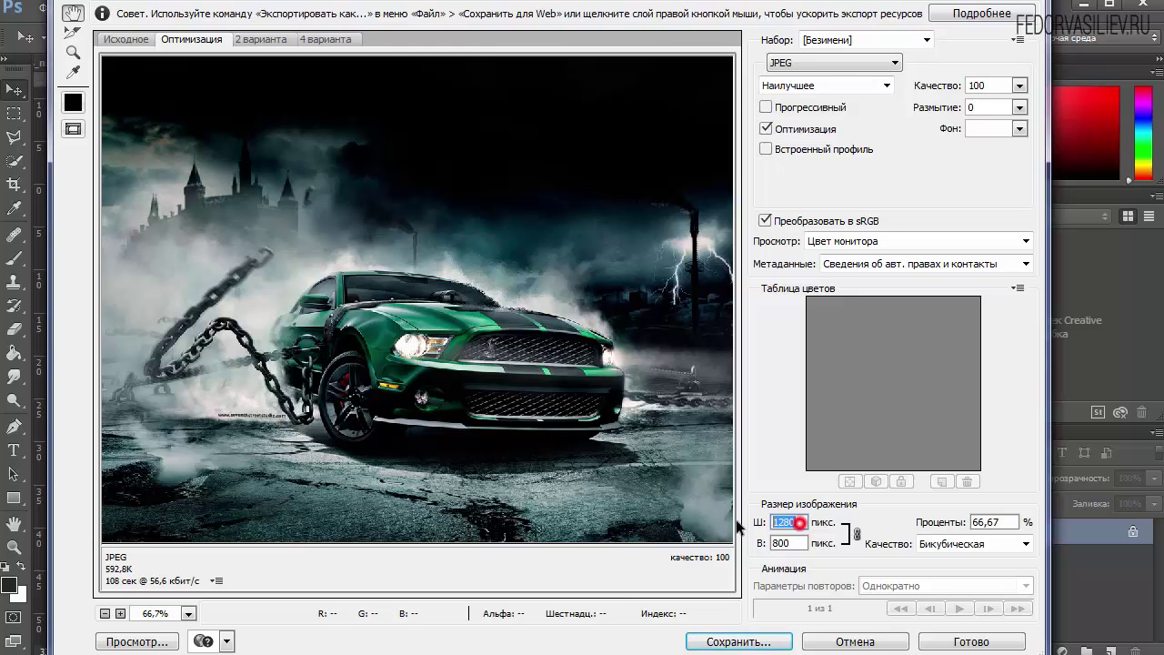
left_click(798, 521)
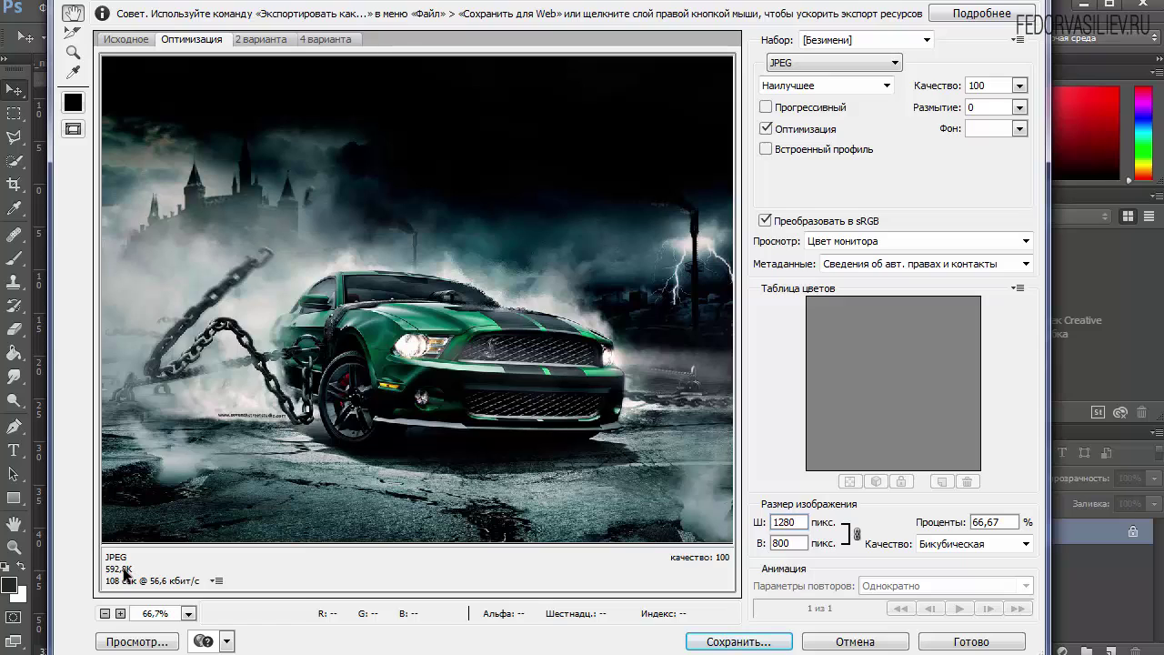
left_click(887, 85)
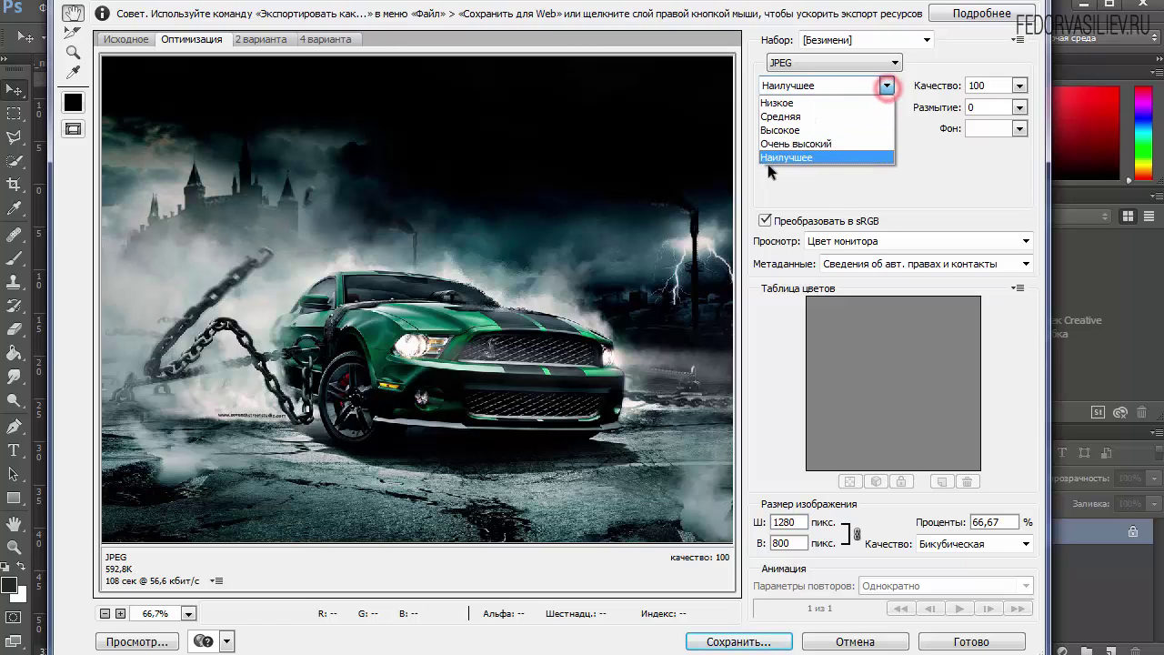
left_click(773, 161)
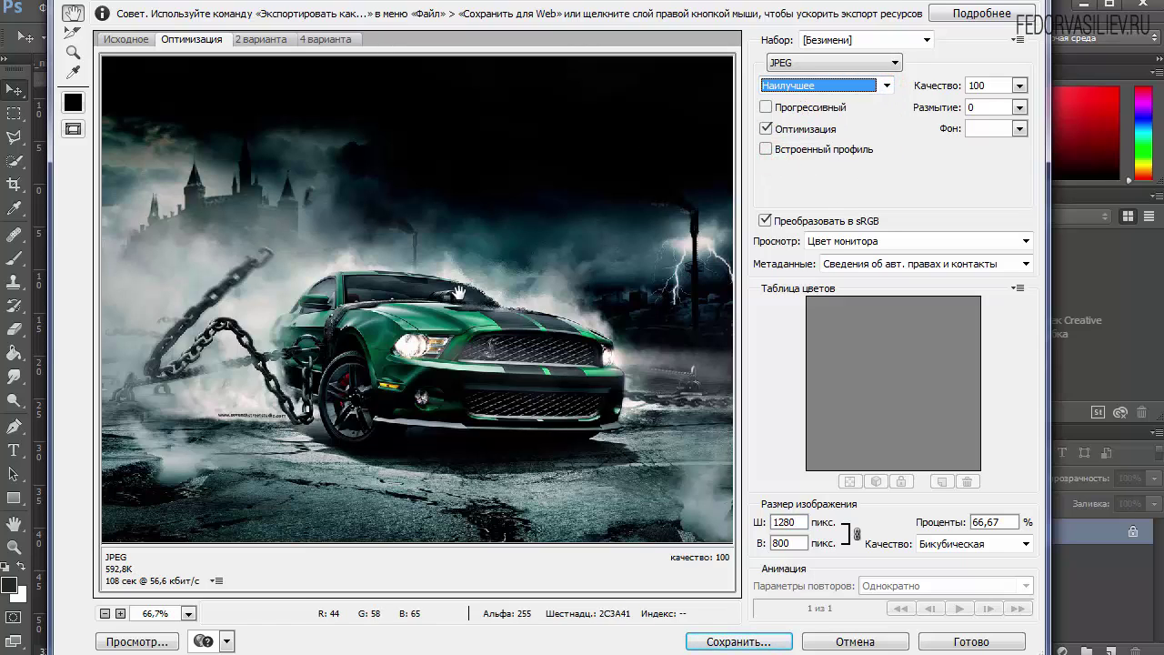
Step: Start saving the optimized green car image and shorten its file name to hq-wallp.jpg
left_click(709, 639)
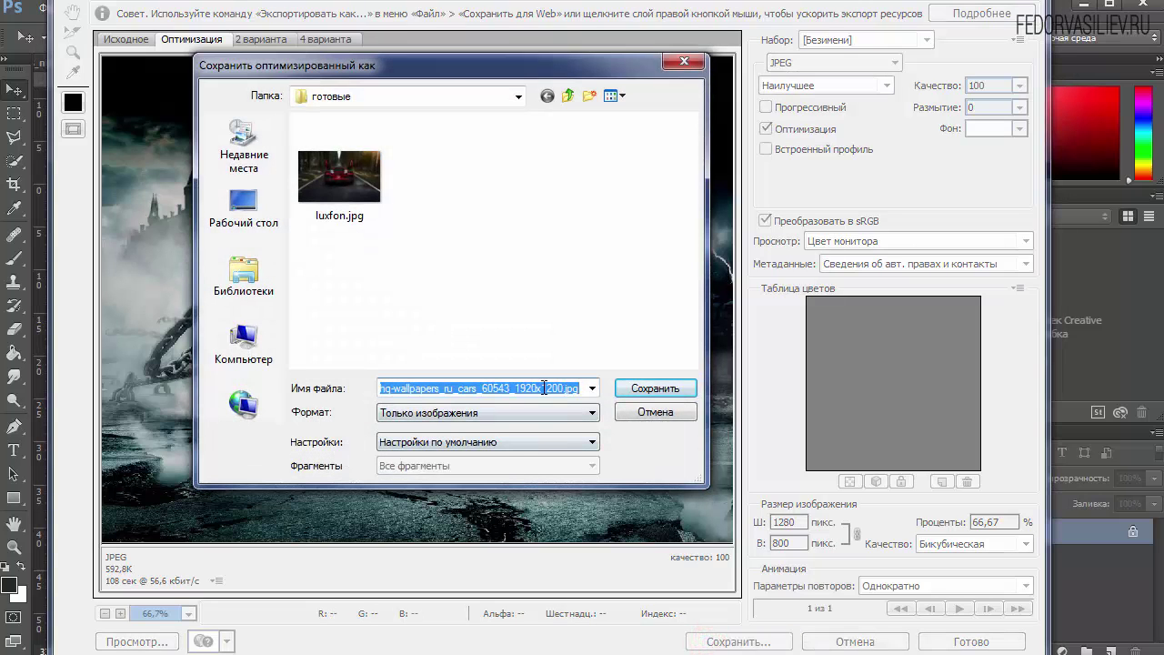
left_click(543, 388)
left_click_drag(564, 389, 443, 389)
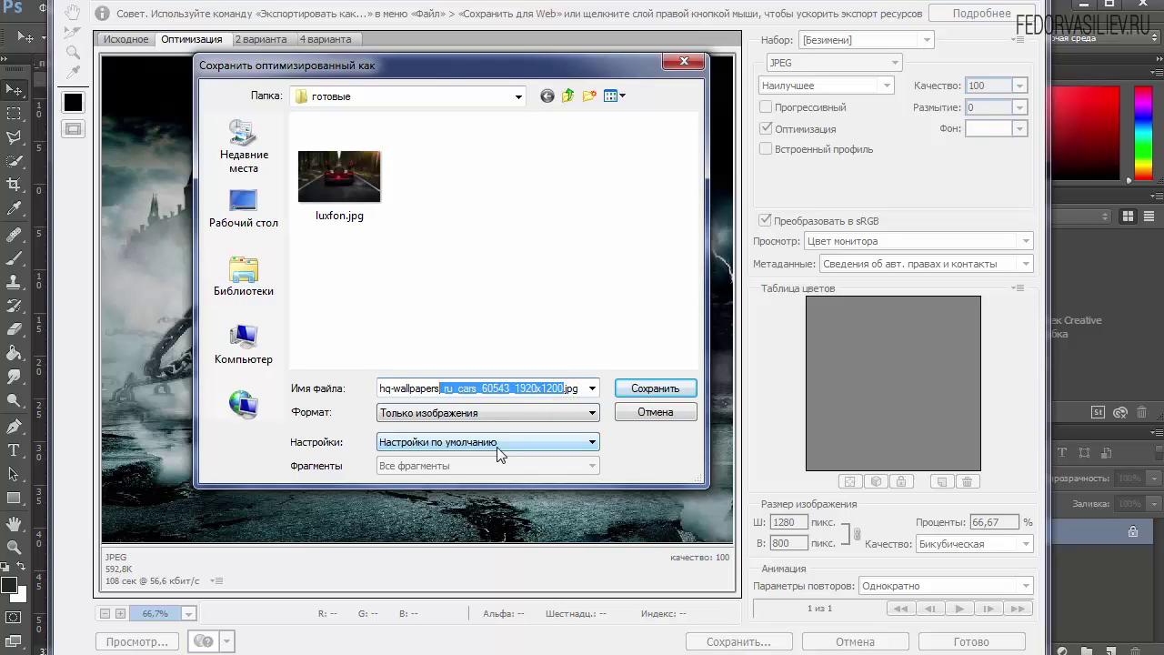
key("BackSpace")
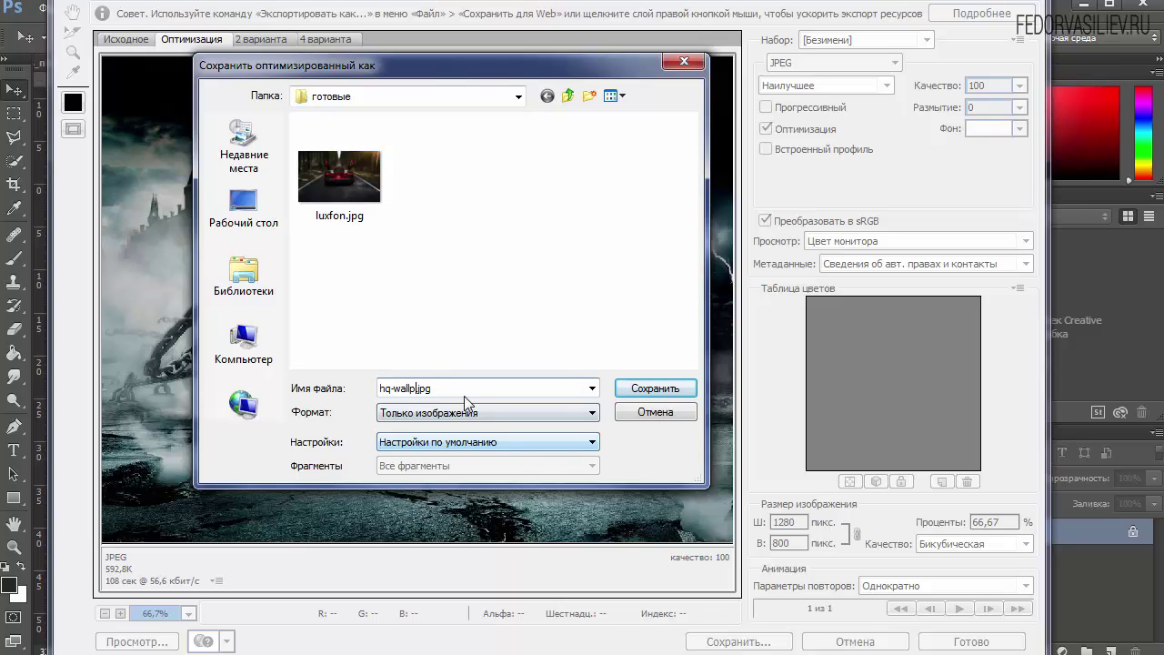
type(".")
left_click(454, 386)
double_click(415, 388)
left_click(440, 389)
double_click(415, 388)
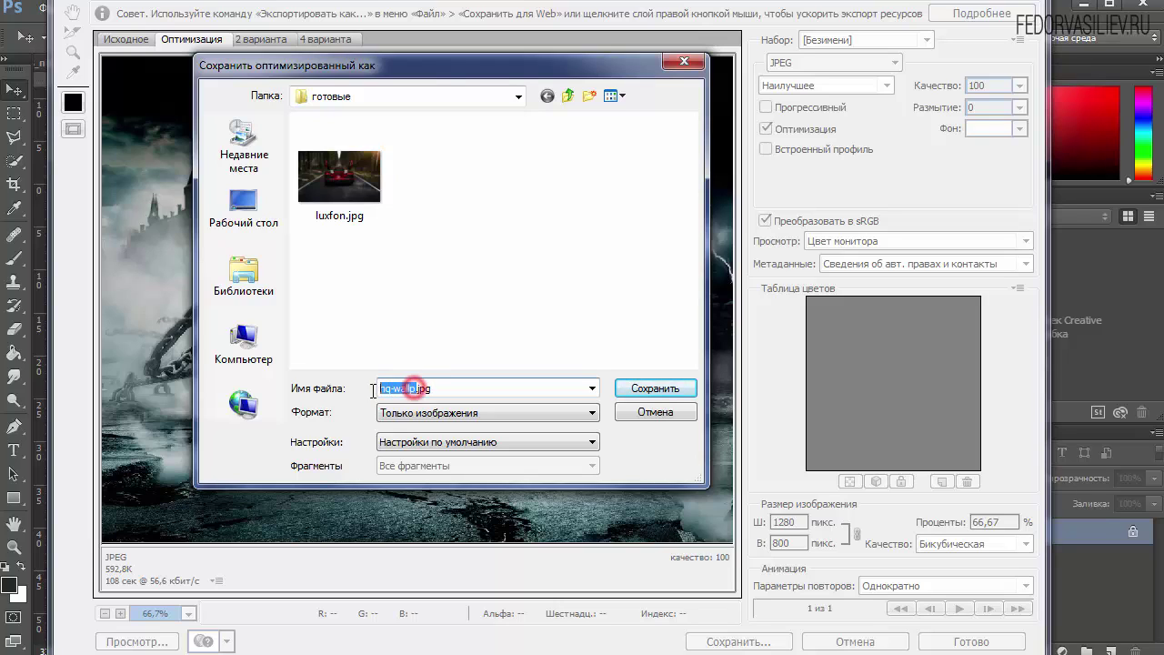
left_click(414, 387)
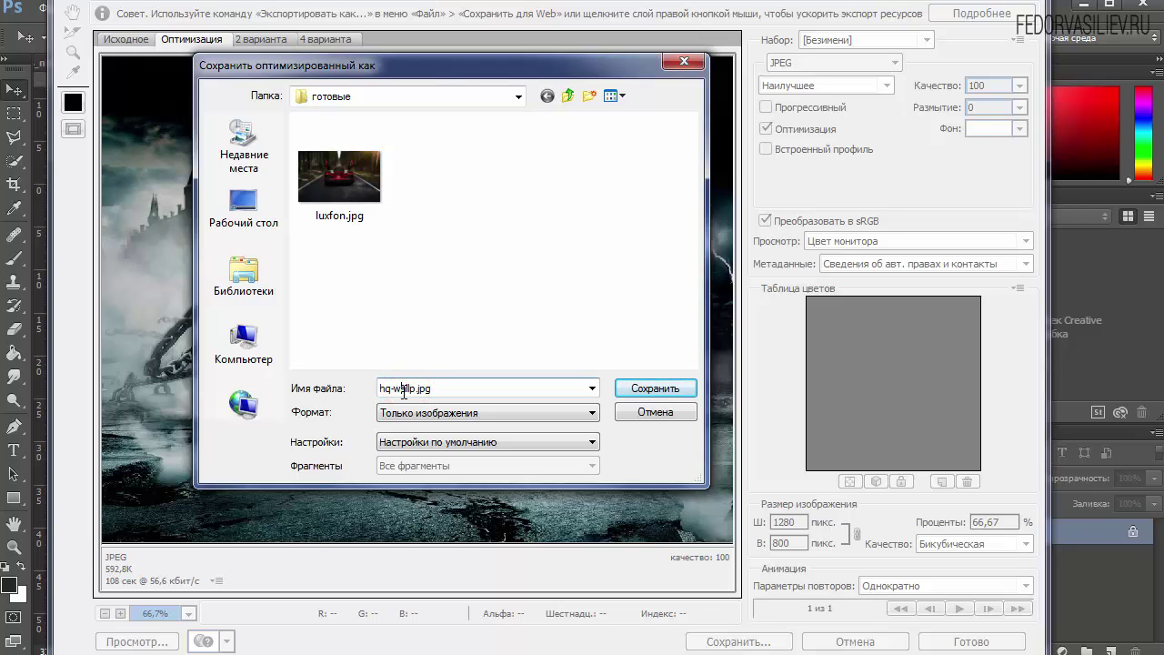
left_click(445, 391)
left_click_drag(416, 66, 398, 87)
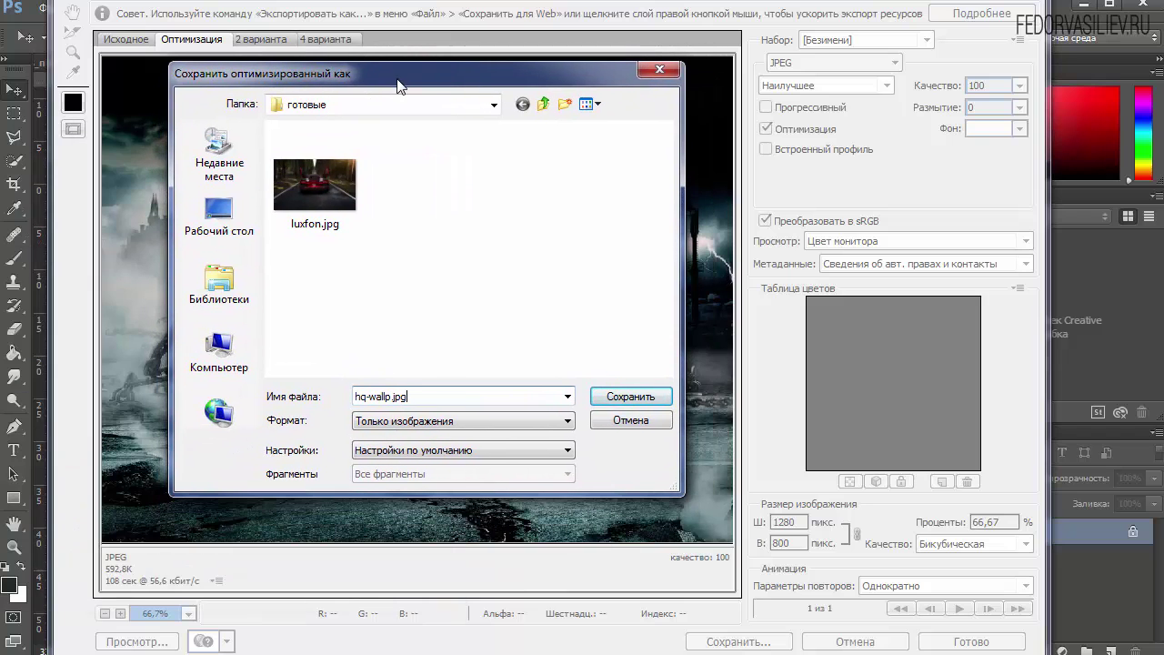
double_click(387, 398)
left_click(424, 397)
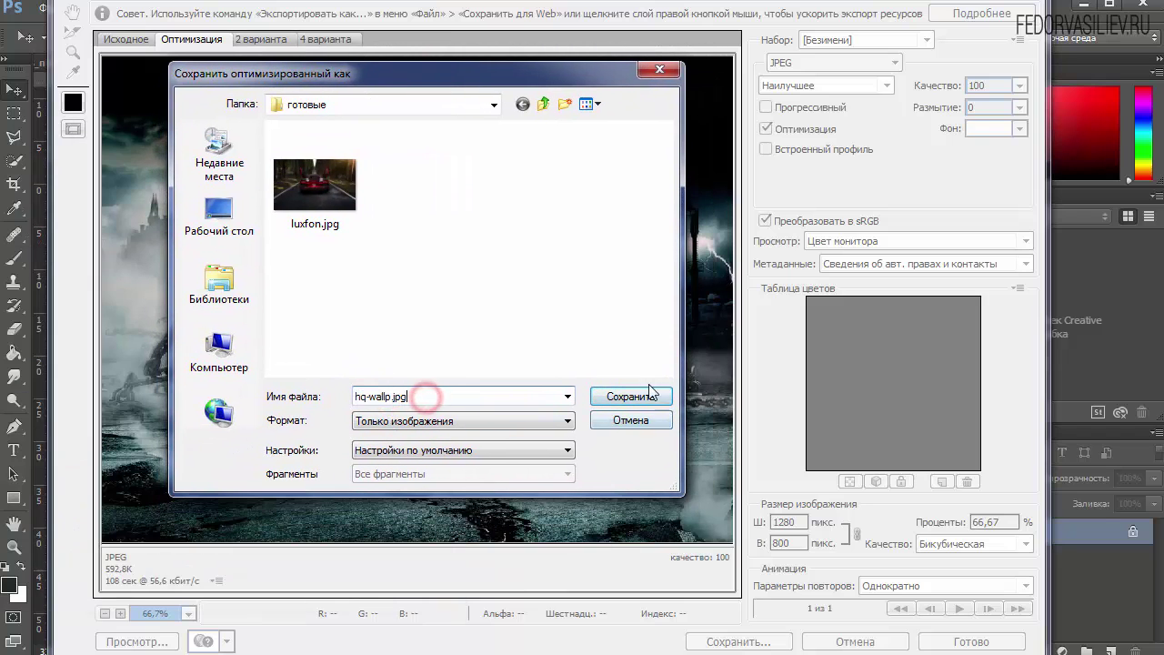
Step: Save hq-wallp.jpg in the готовые folder and close the original green car wallpaper without saving its changes
left_click(649, 393)
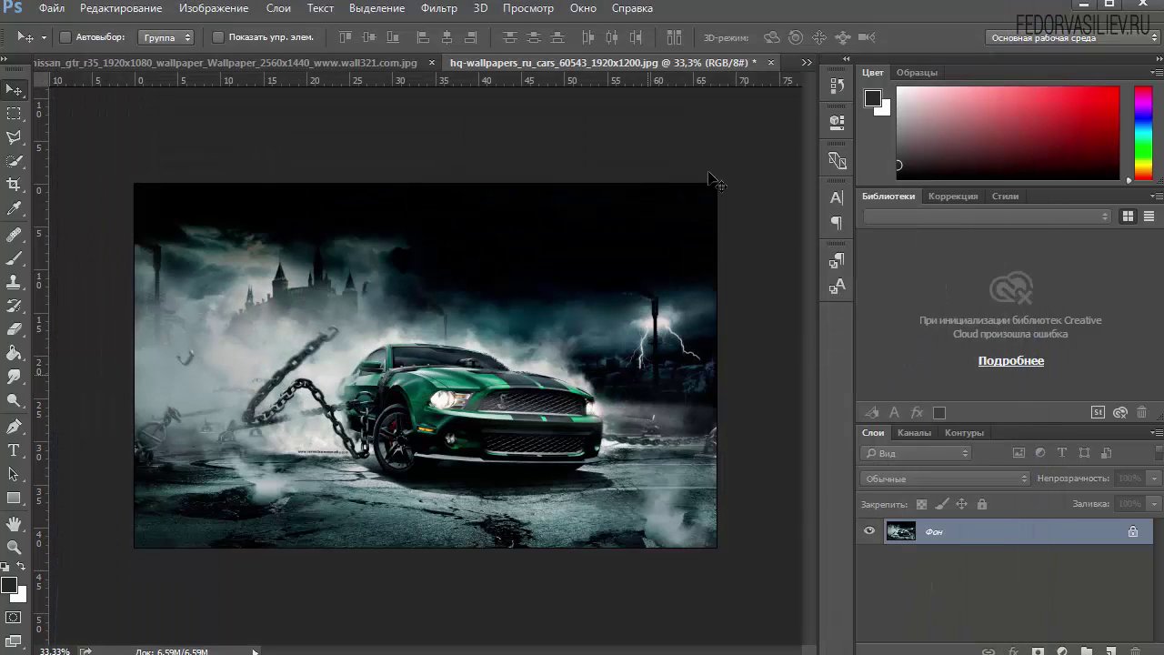
left_click(770, 61)
left_click(548, 272)
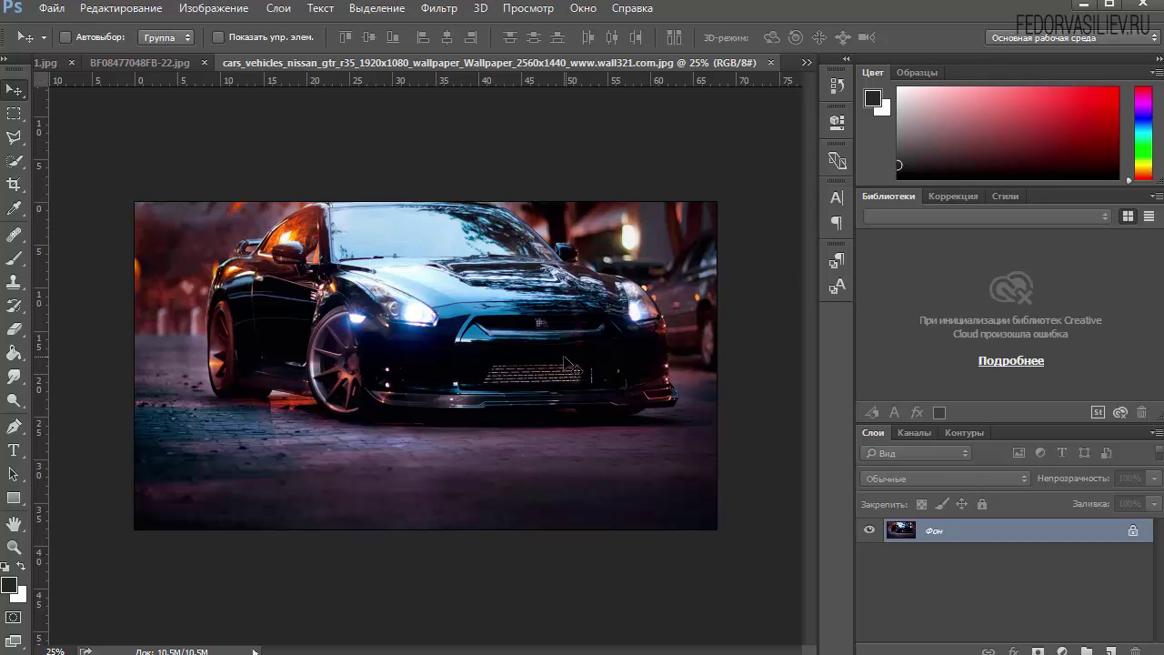
Step: Start the Save for Web export of the Nissan GTR wallpaper and set its width to 1280 px with linked proportions, giving 720 px height
left_click(51, 7)
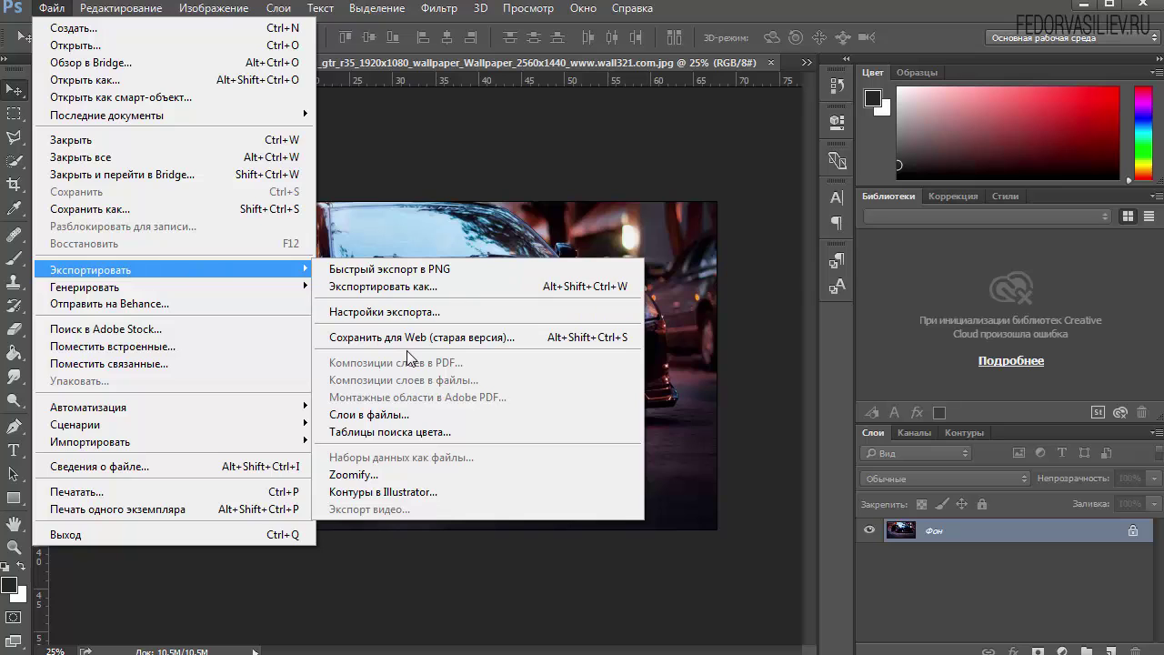
left_click(491, 339)
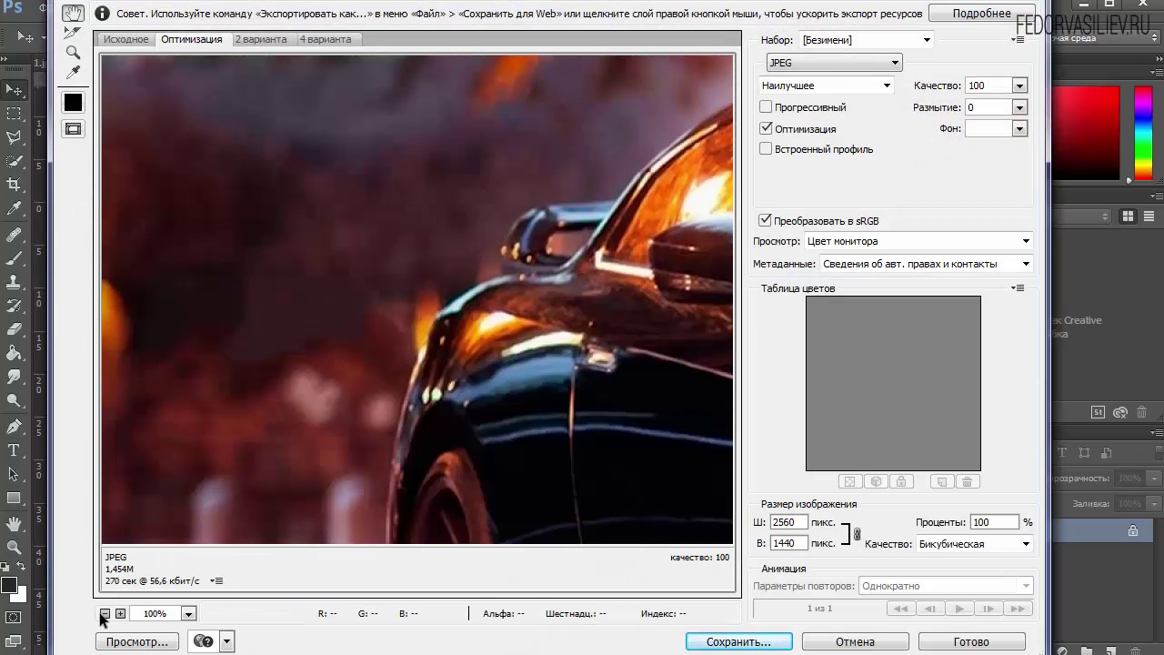
left_click(105, 614)
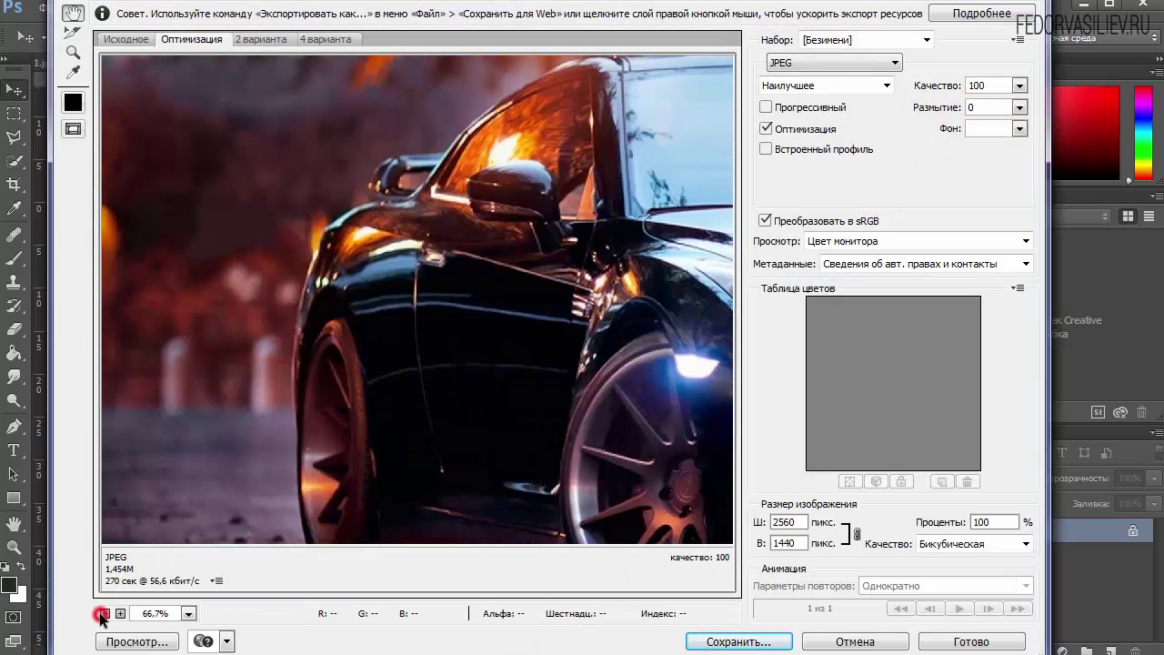
left_click(104, 614)
left_click_drag(574, 373, 301, 374)
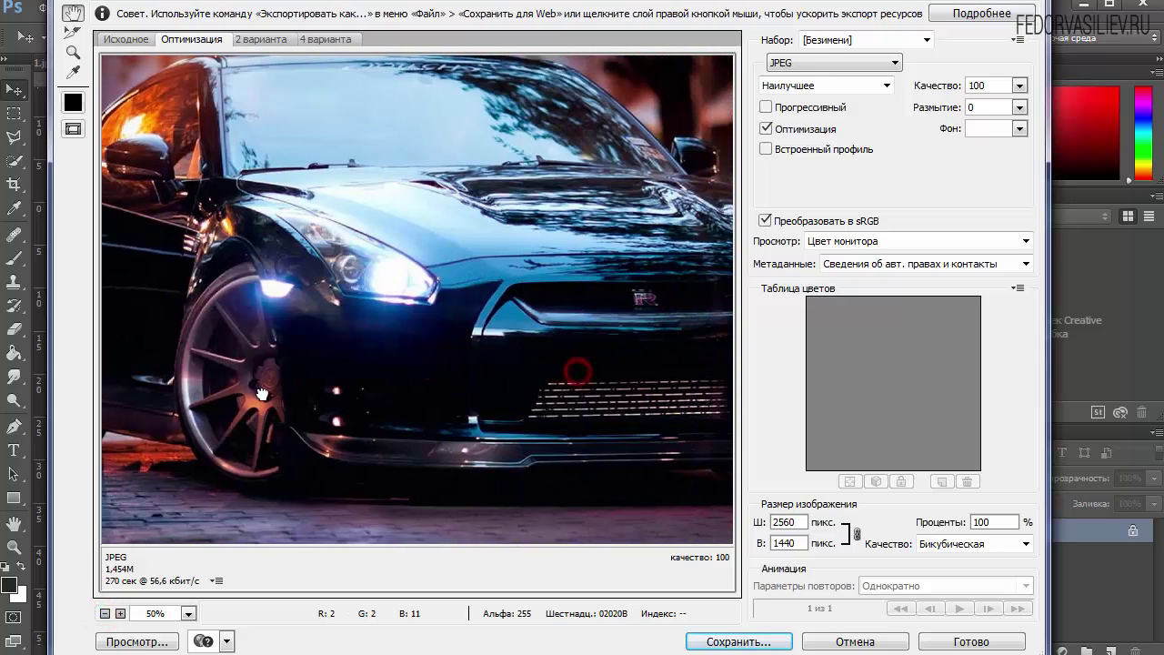
left_click_drag(611, 375, 531, 375)
double_click(804, 522)
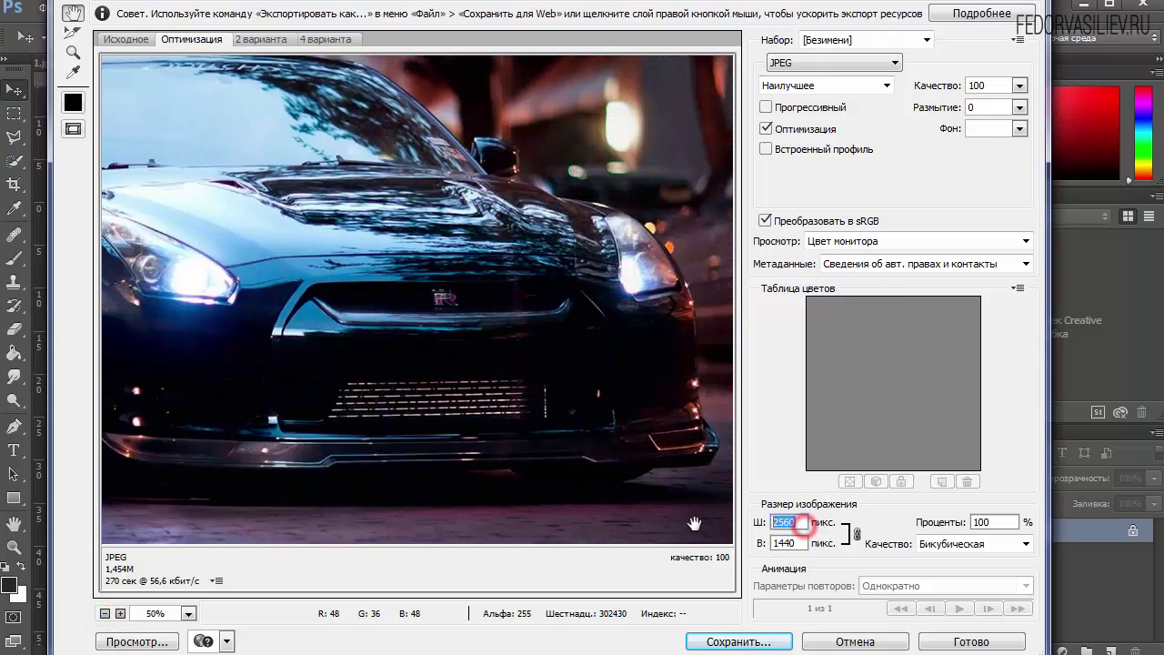
type("1280")
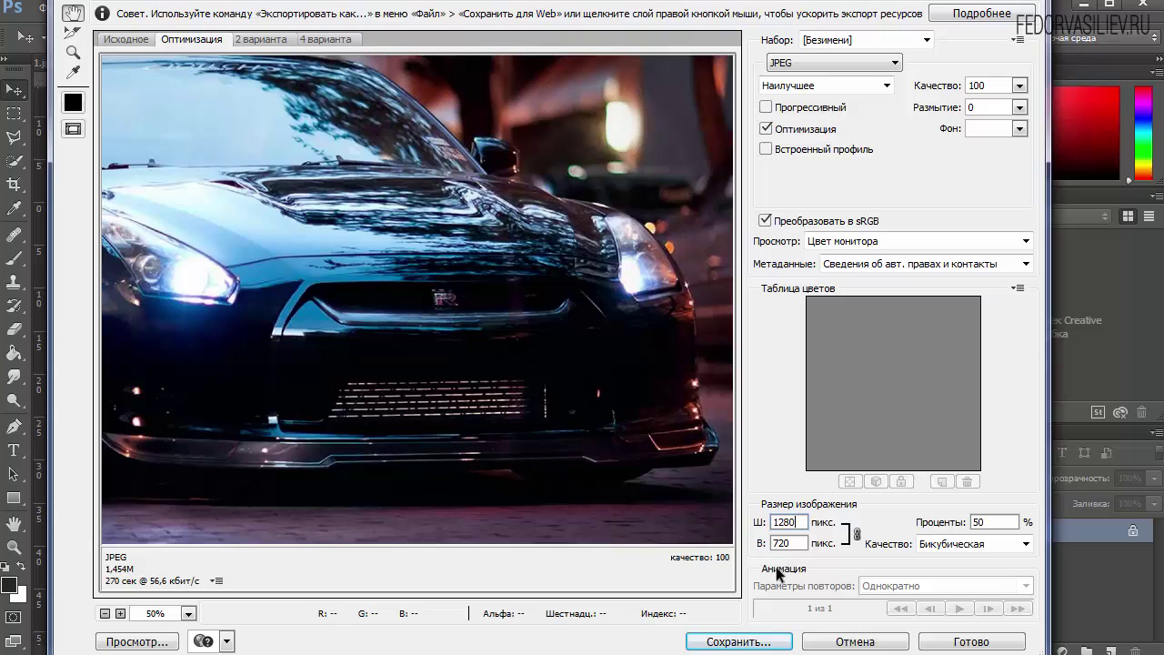
left_click(790, 543)
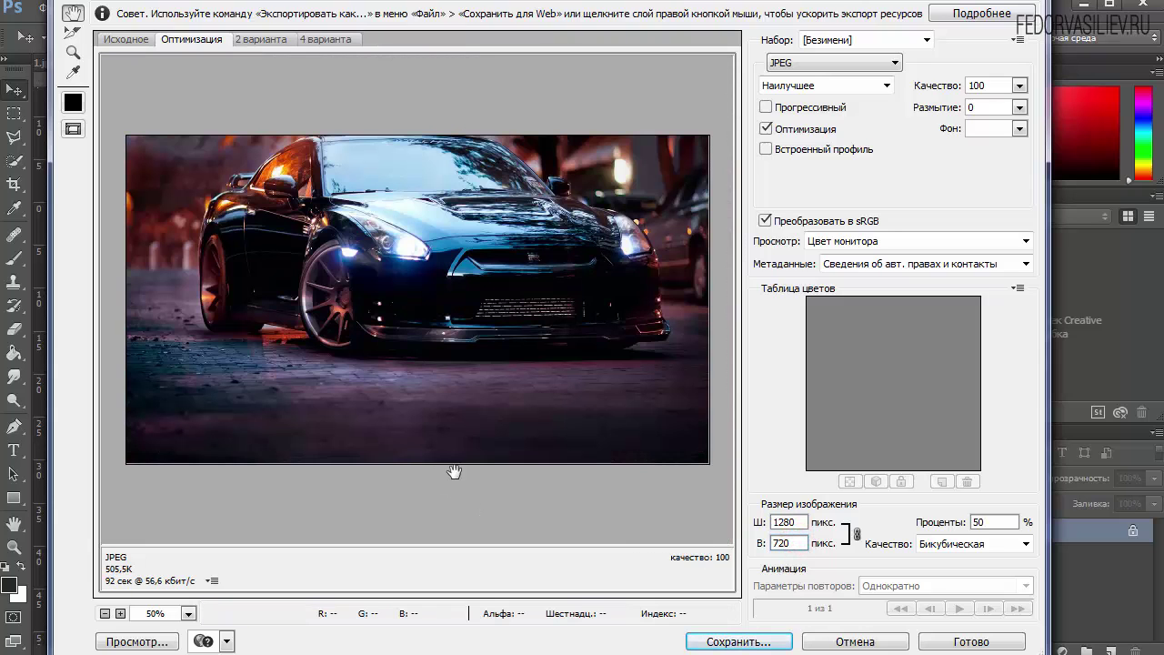
double_click(791, 543)
left_click(793, 543)
Step: Save the optimized Nissan image as cars_website.jpg in the готовые folder and close the original without saving its changes
left_click(737, 641)
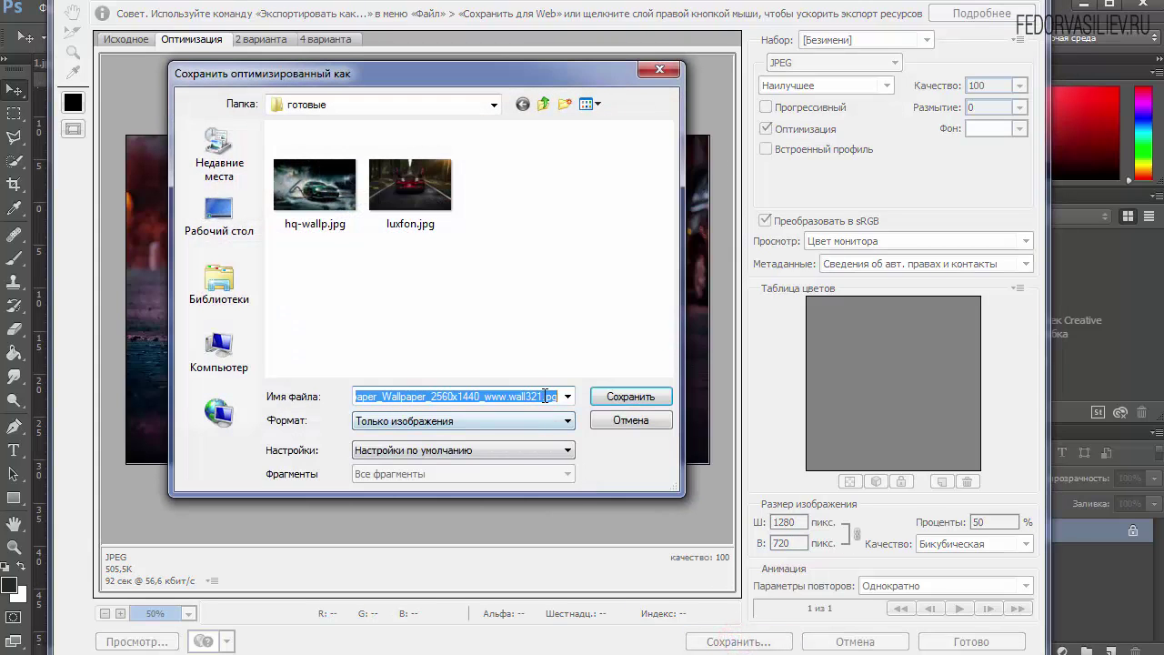
type("cars_website.jpg")
left_click(621, 396)
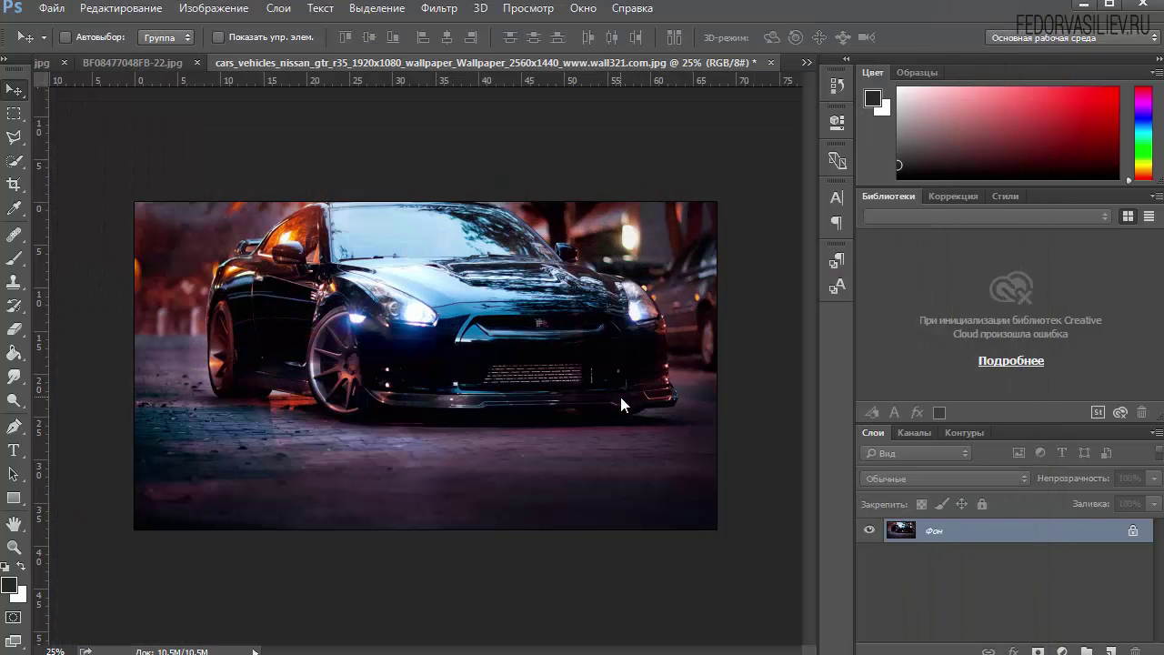
left_click(771, 62)
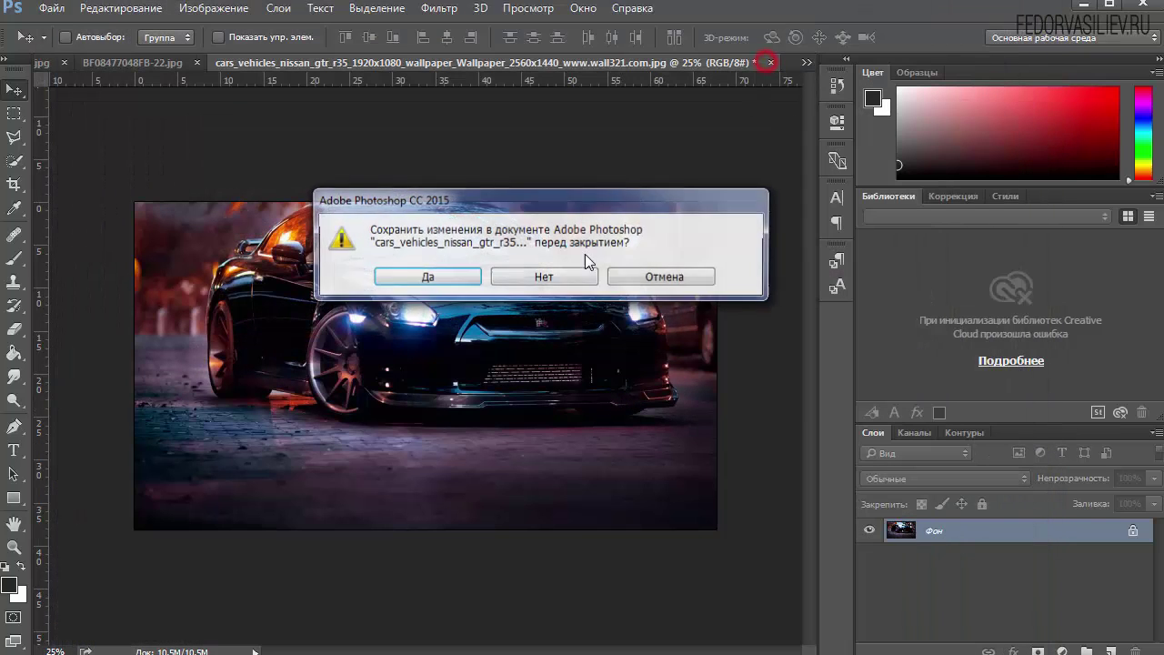
left_click(575, 285)
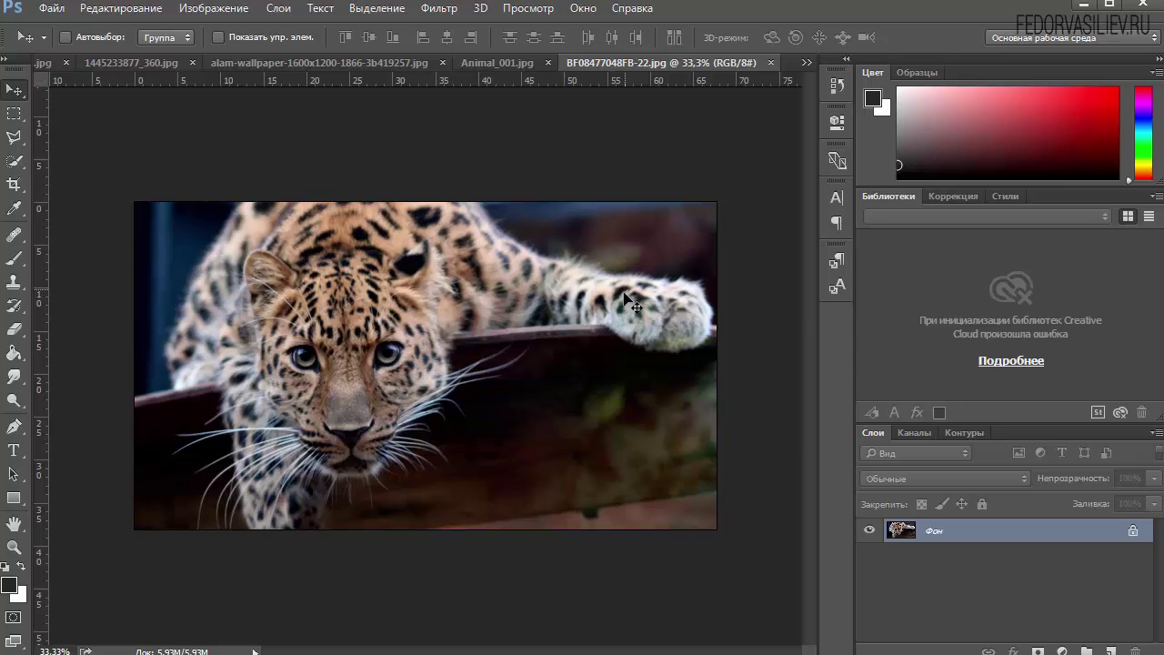